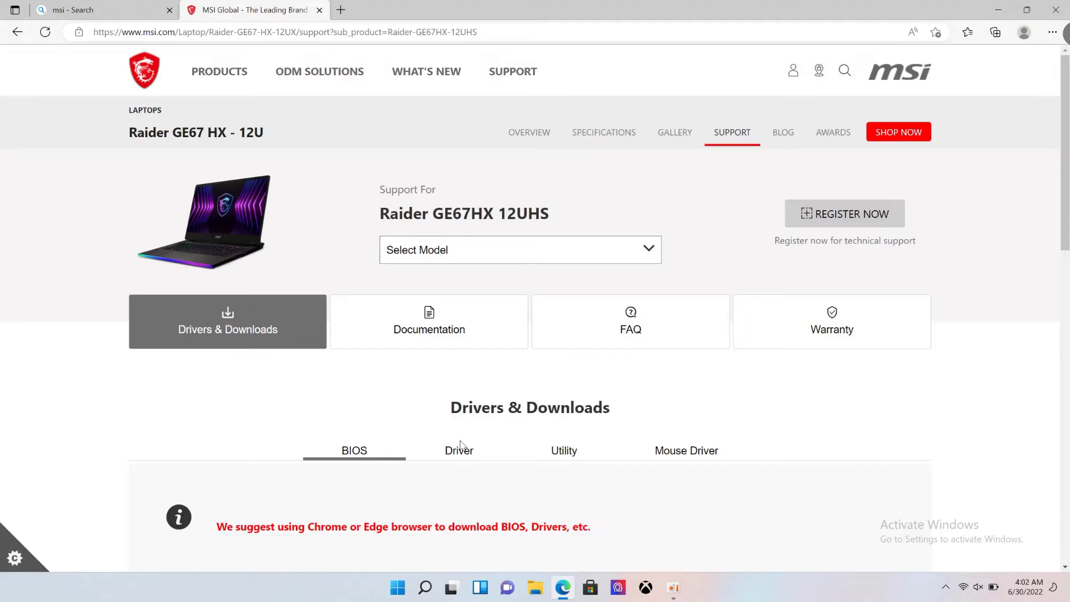
# Download the Nahimic Driver and the Intel Smart Sound Technology driver from the laptop's audio driver list
pyautogui.click(454, 454)
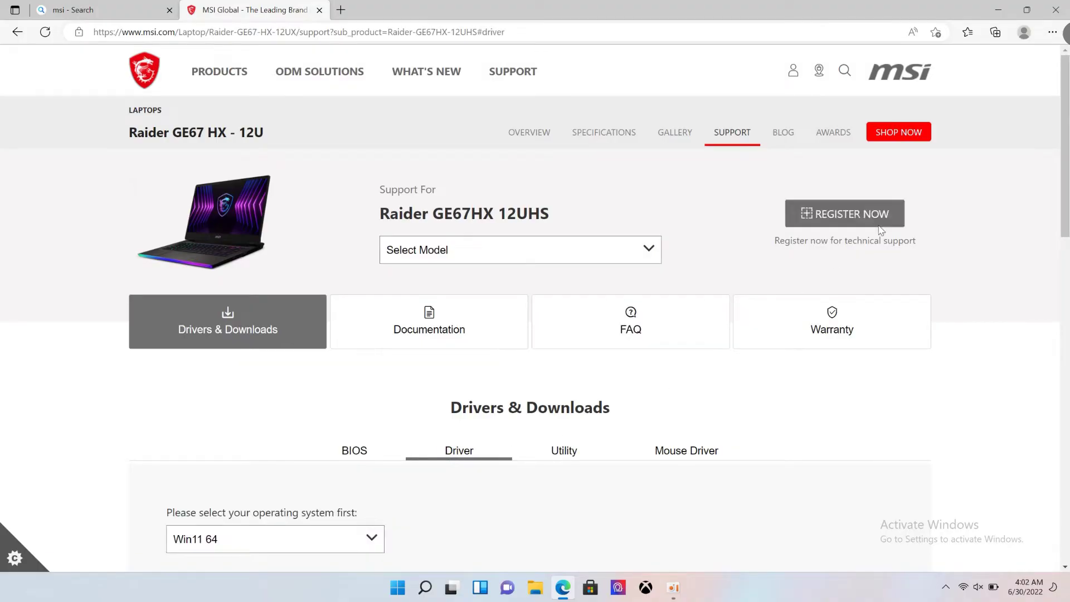
pyautogui.moveTo(1061, 155); pyautogui.dragTo(1059, 310)
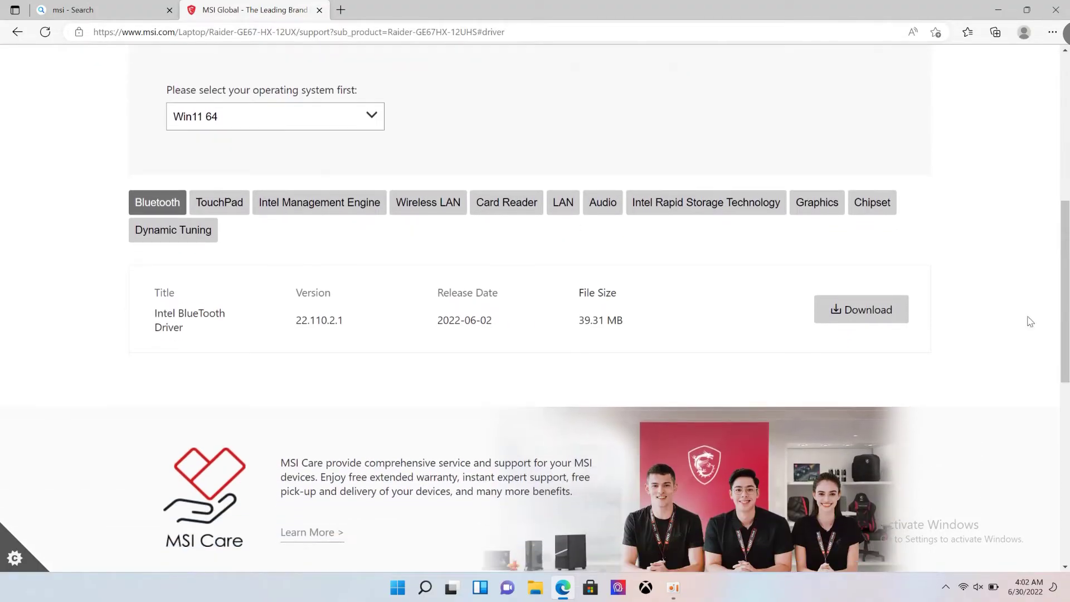
pyautogui.click(606, 208)
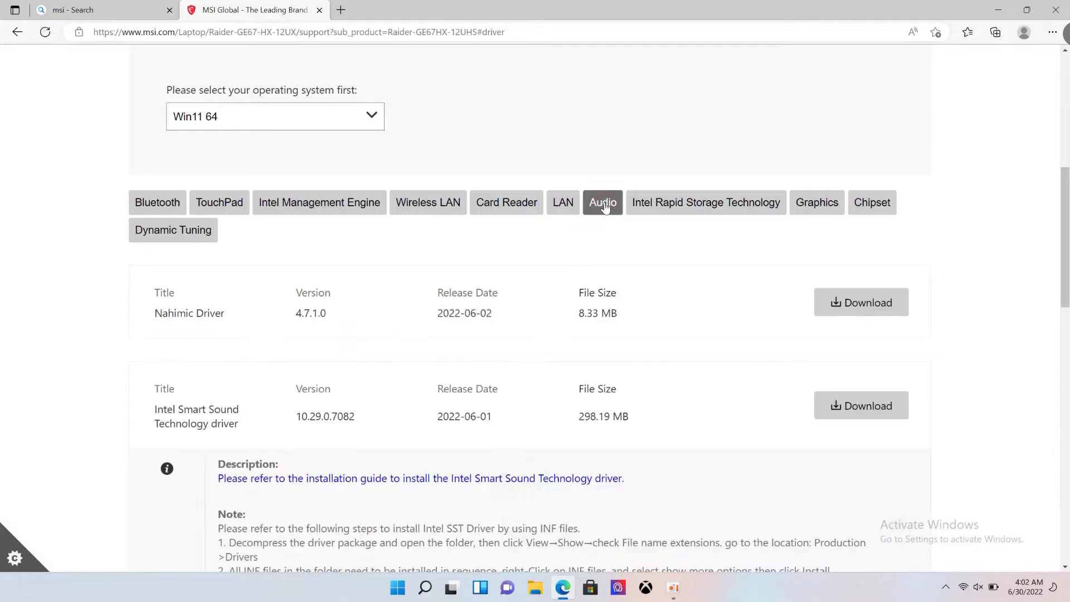
pyautogui.moveTo(1062, 242); pyautogui.dragTo(1061, 276)
pyautogui.click(851, 180)
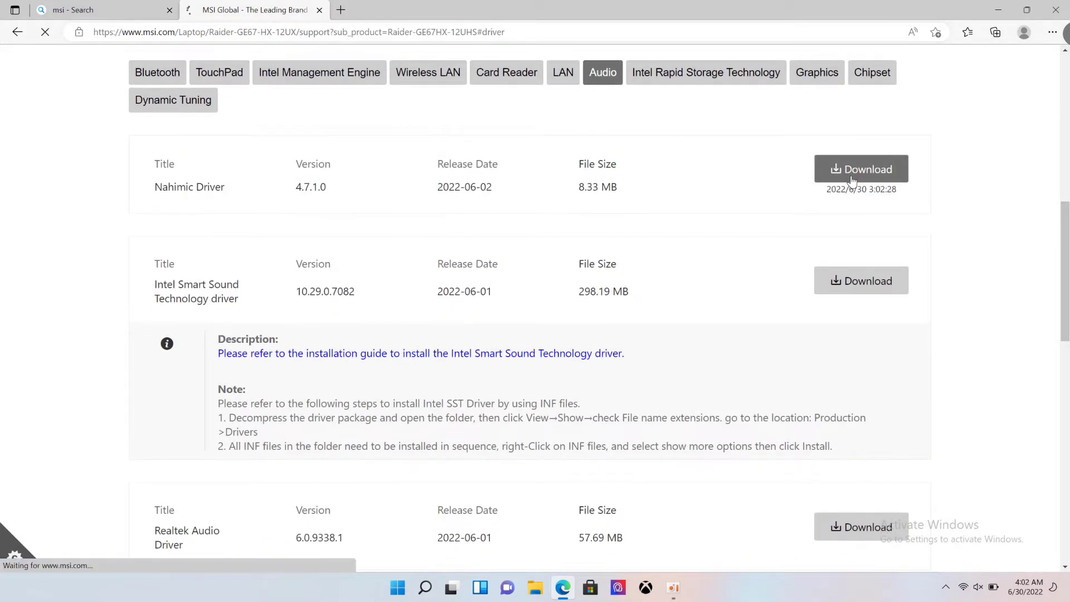
pyautogui.click(853, 288)
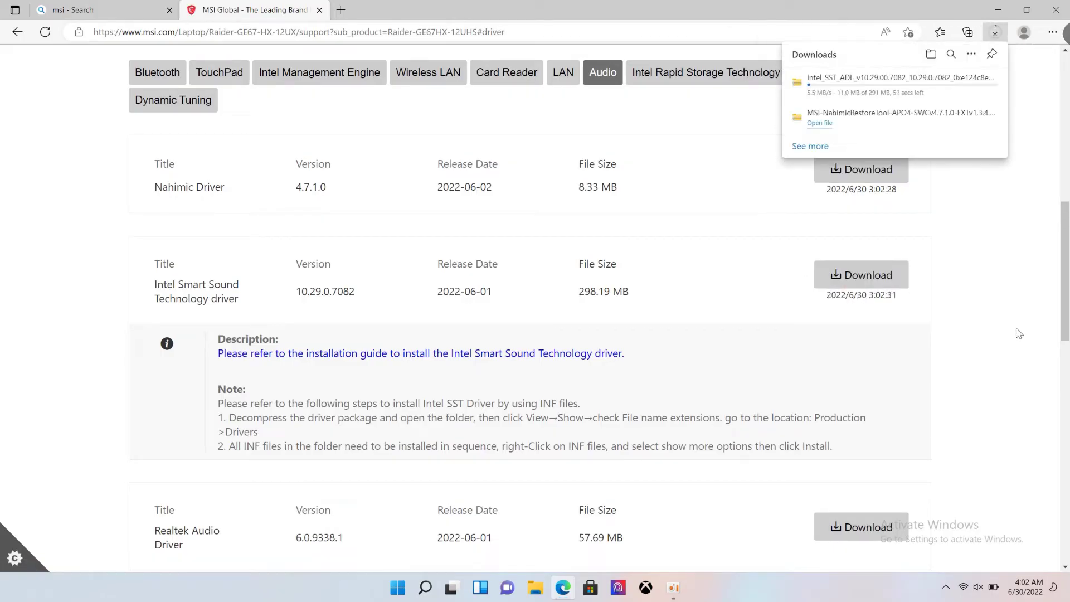
# Download the Realtek Audio Driver and the Intel MVA Driver from the same audio driver list
pyautogui.moveTo(1061, 323); pyautogui.dragTo(1061, 405)
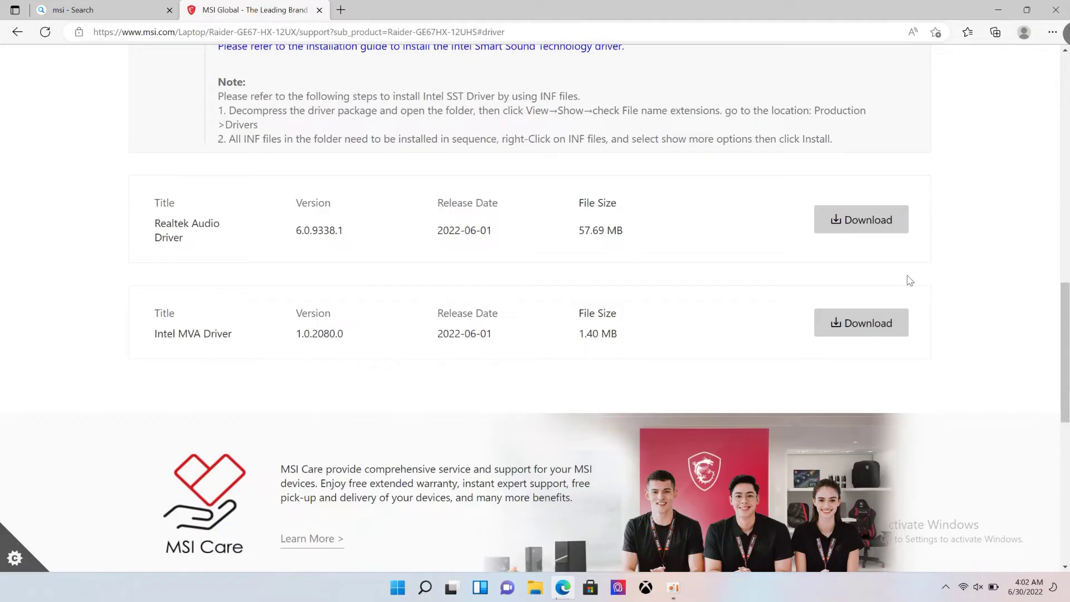
pyautogui.click(875, 223)
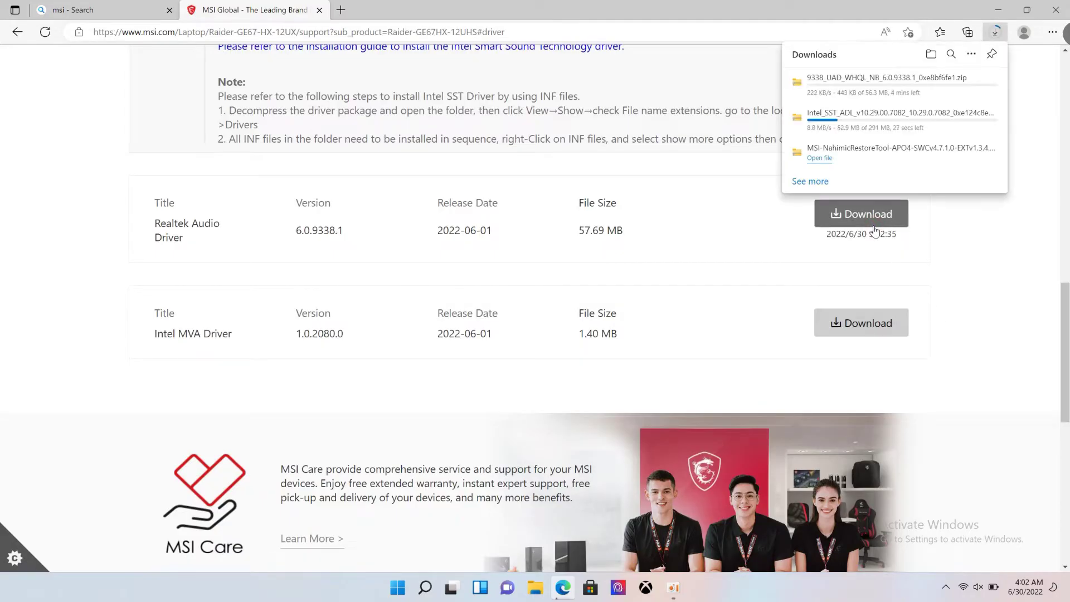
pyautogui.click(857, 328)
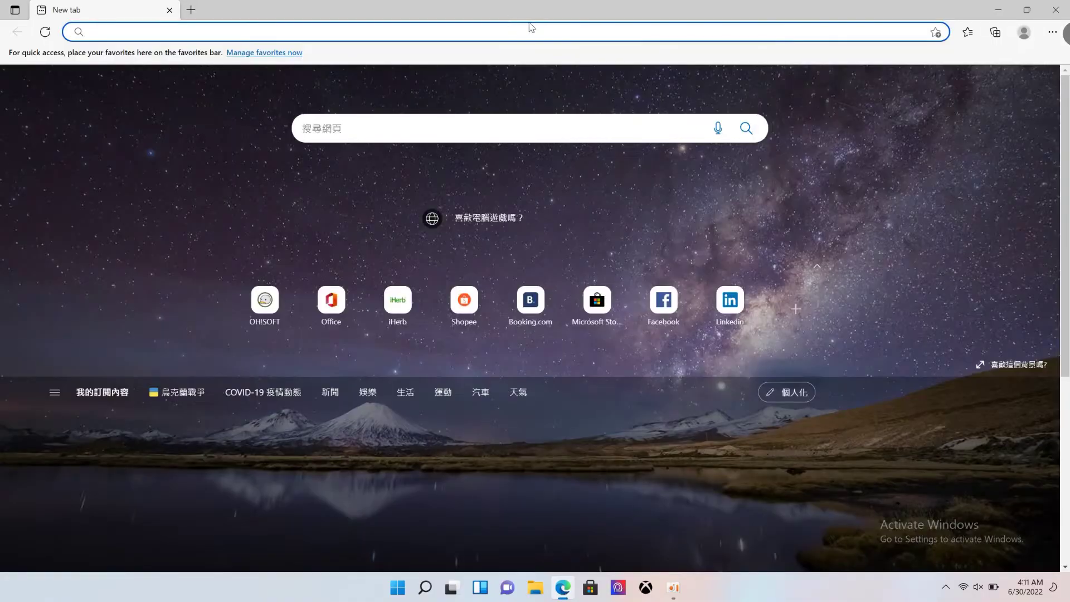
# Search the web for DDU and open the Display Driver Uninstaller (DDU) page on the official Wagnardsoft site
pyautogui.write('dd')
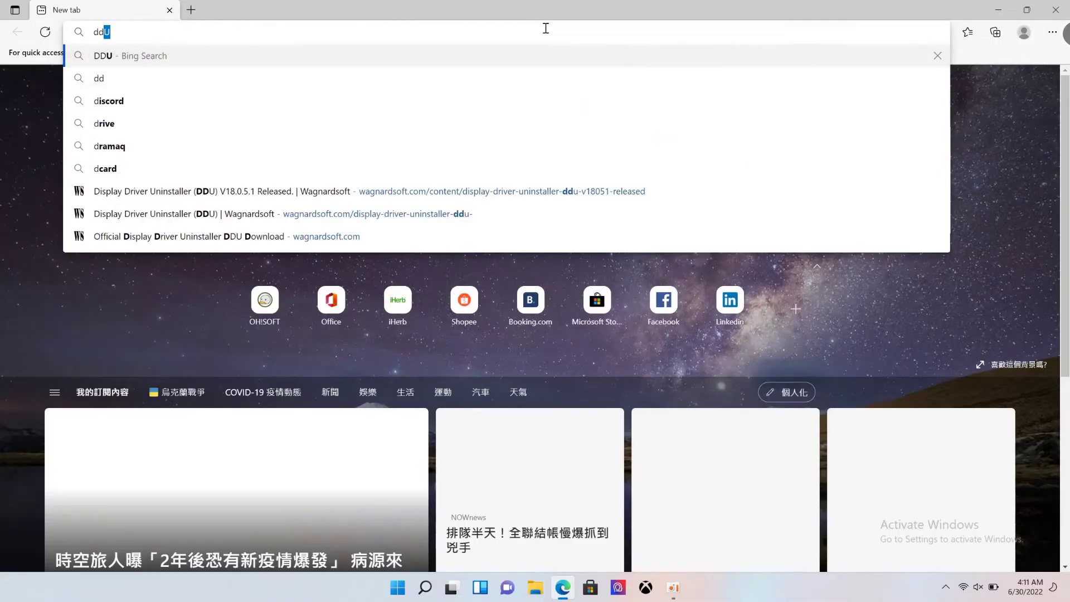
pyautogui.write('u')
pyautogui.press('Return')
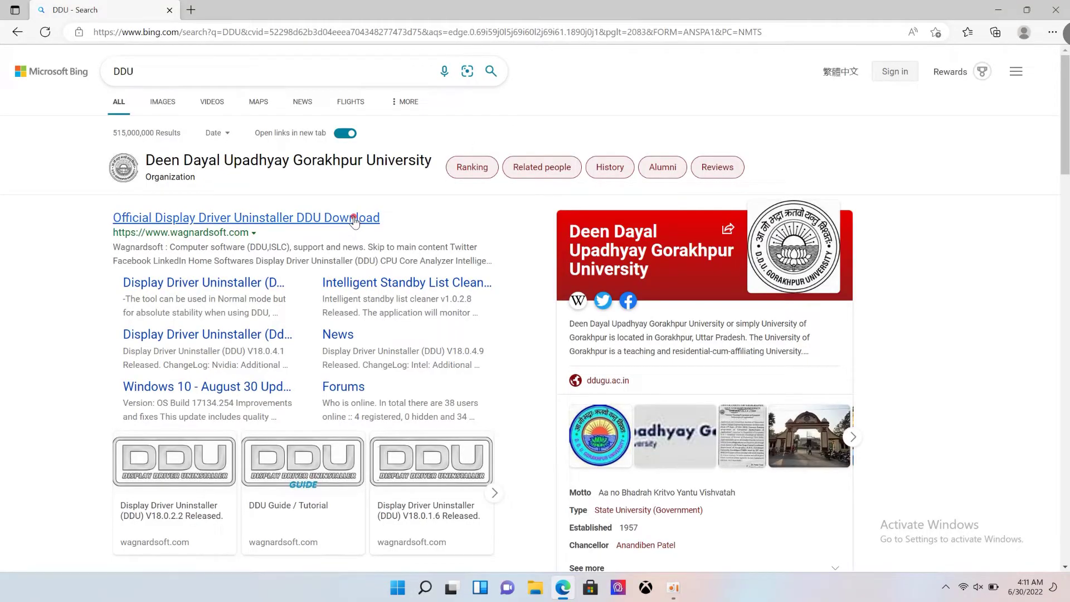
pyautogui.click(353, 219)
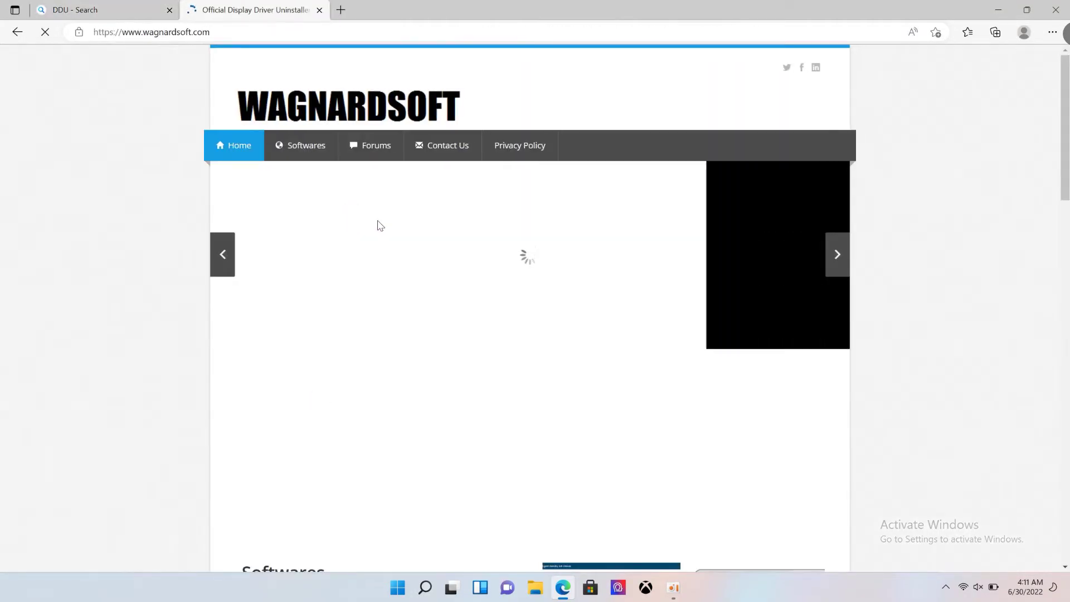
pyautogui.moveTo(283, 149)
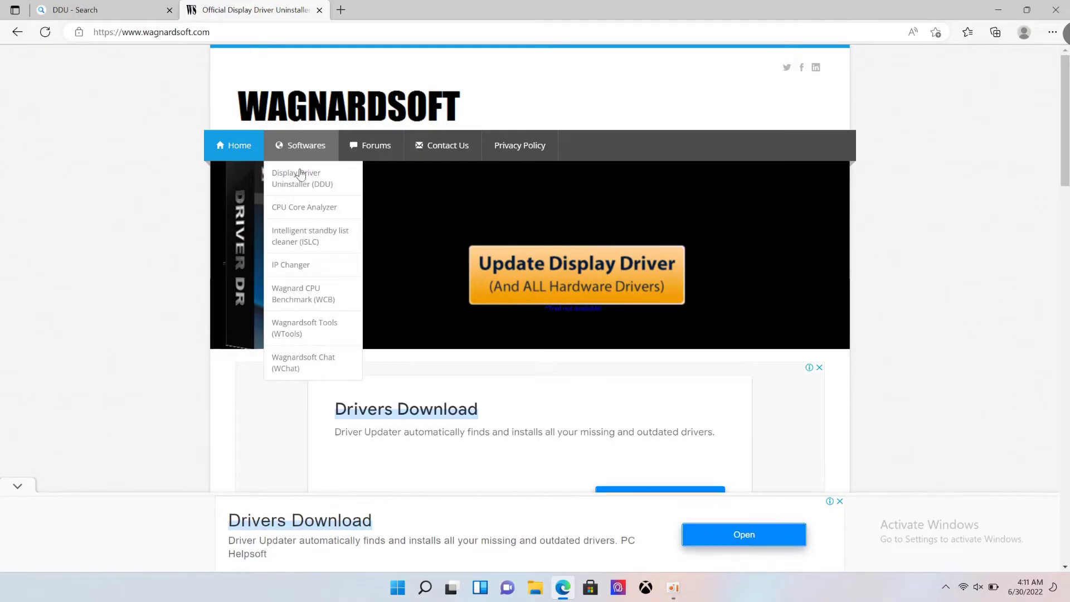
pyautogui.click(305, 183)
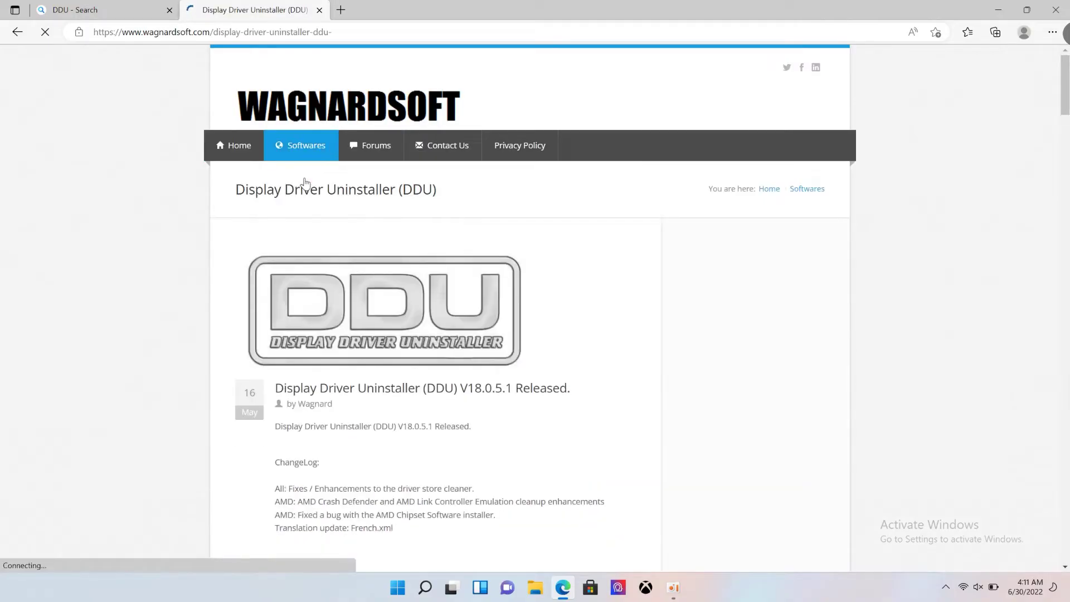
# Open the full DDU V18.0.5.1 release post and go to its download and support forum topic
pyautogui.scroll(-4, 321, 343)
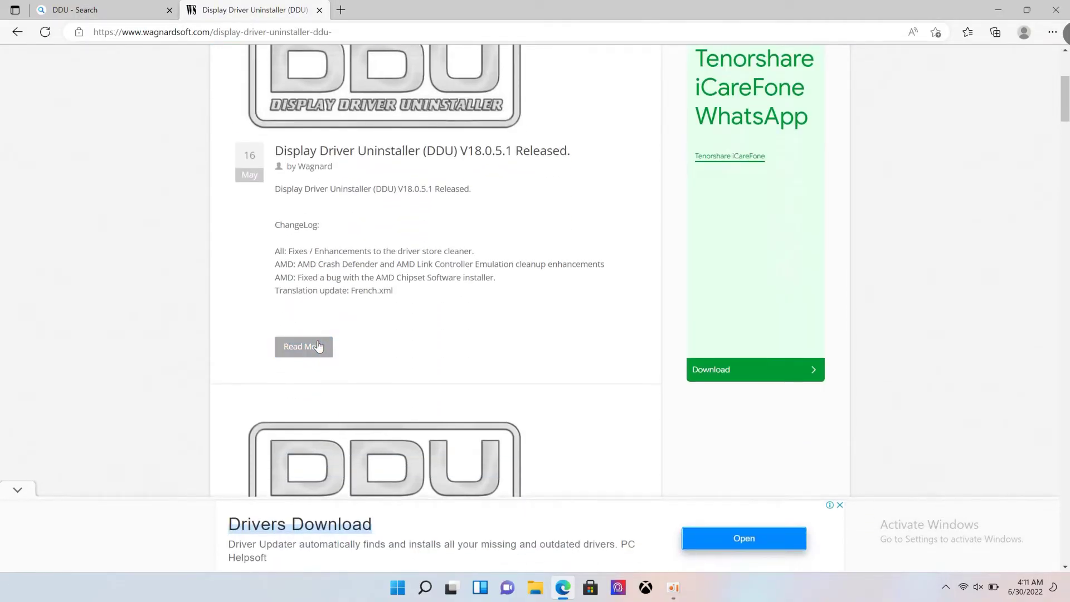
pyautogui.click(319, 347)
pyautogui.scroll(-8, 270, 410)
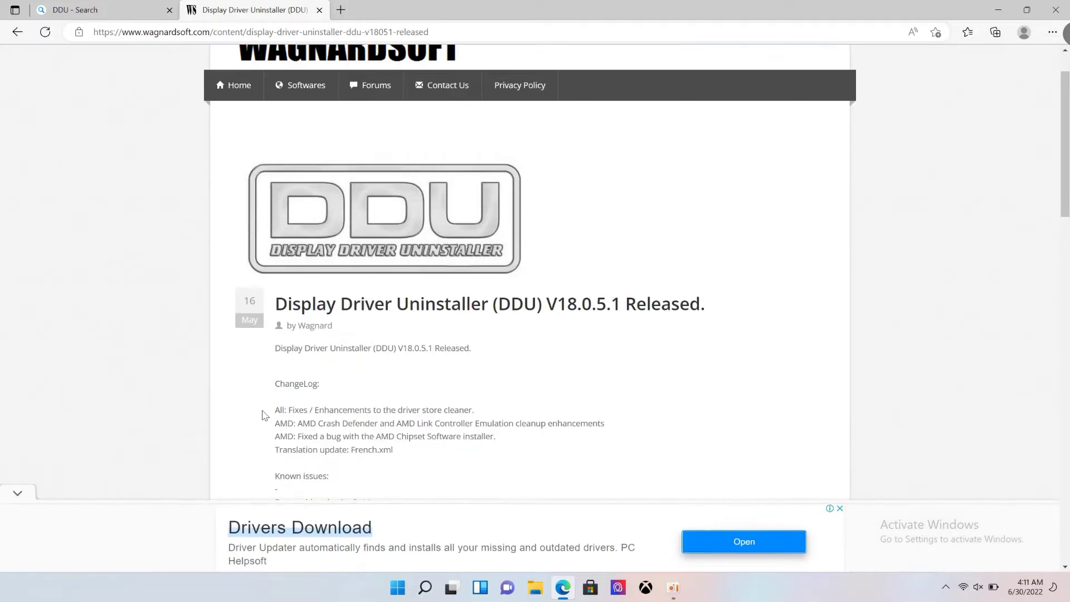
pyautogui.scroll(-4, 265, 410)
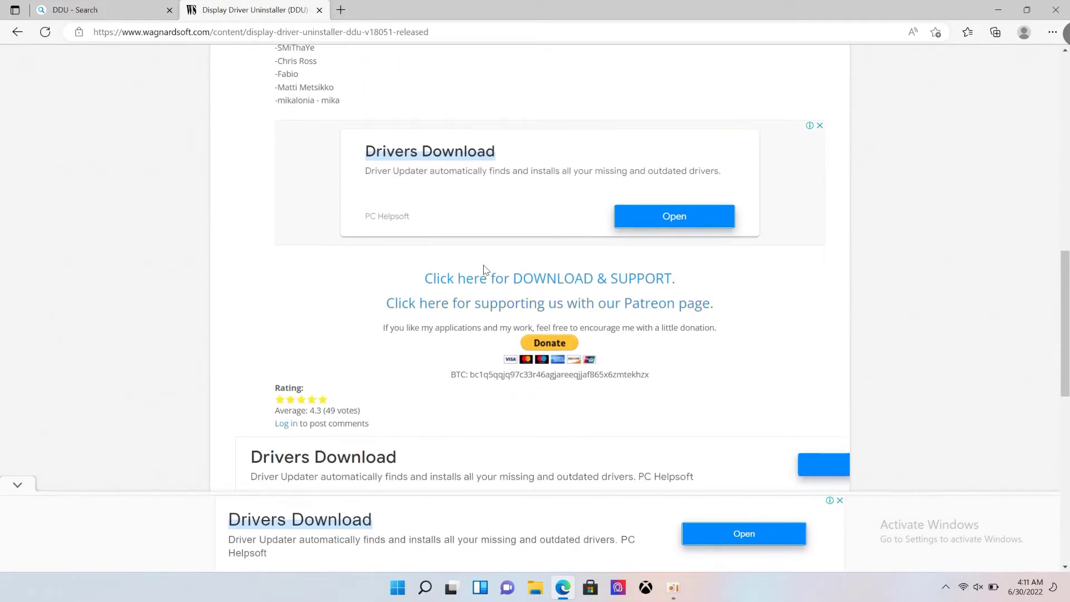
pyautogui.click(580, 279)
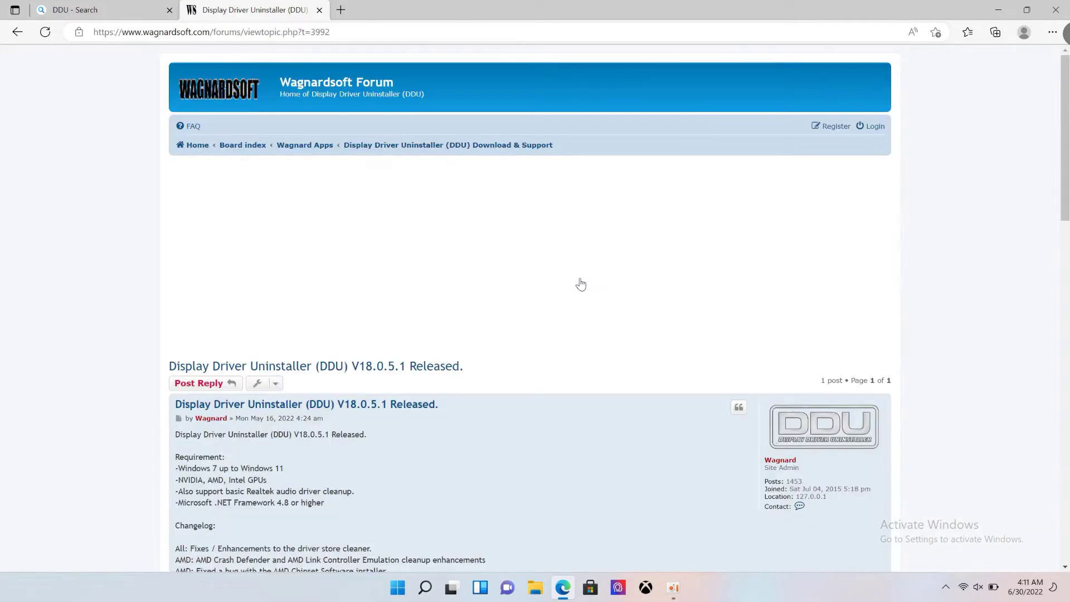
# Download Display Driver Uninstaller V18.0.5.1 from the forum topic
pyautogui.scroll(-3, 211, 429)
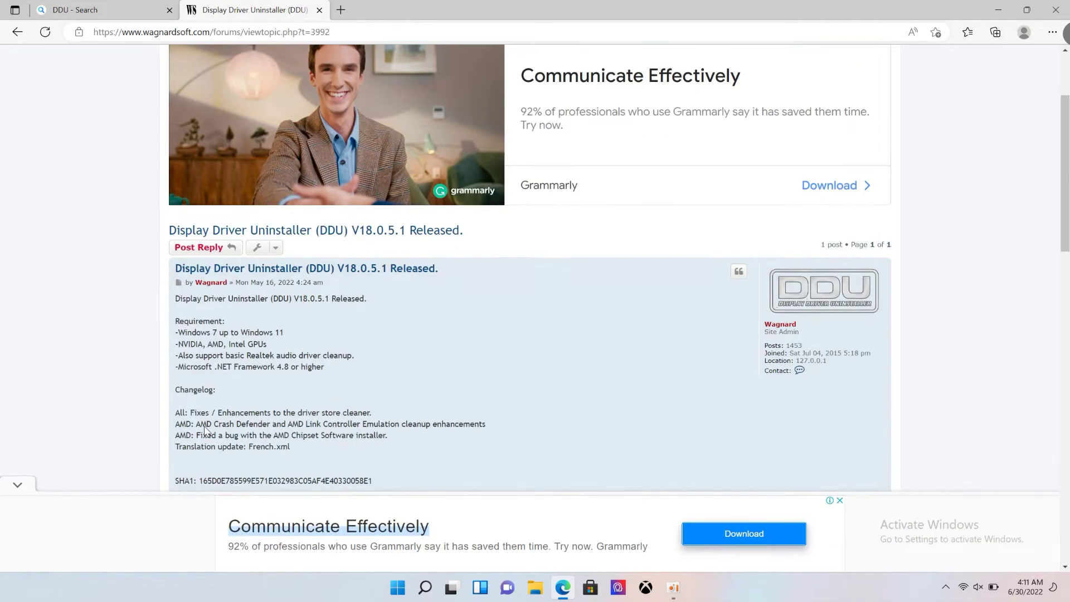
pyautogui.scroll(-10, 201, 397)
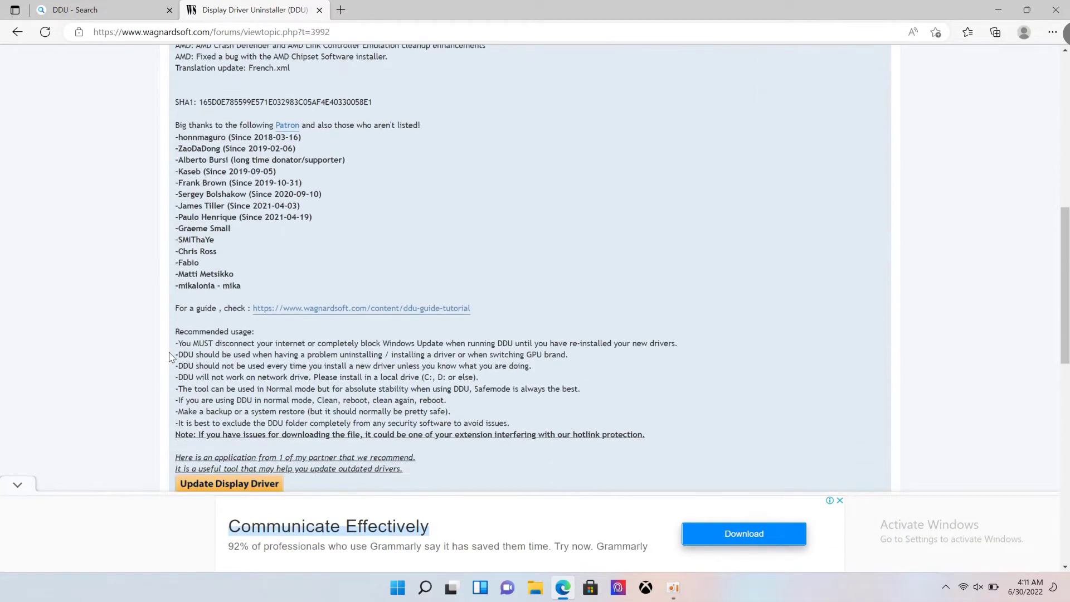
pyautogui.click(294, 248)
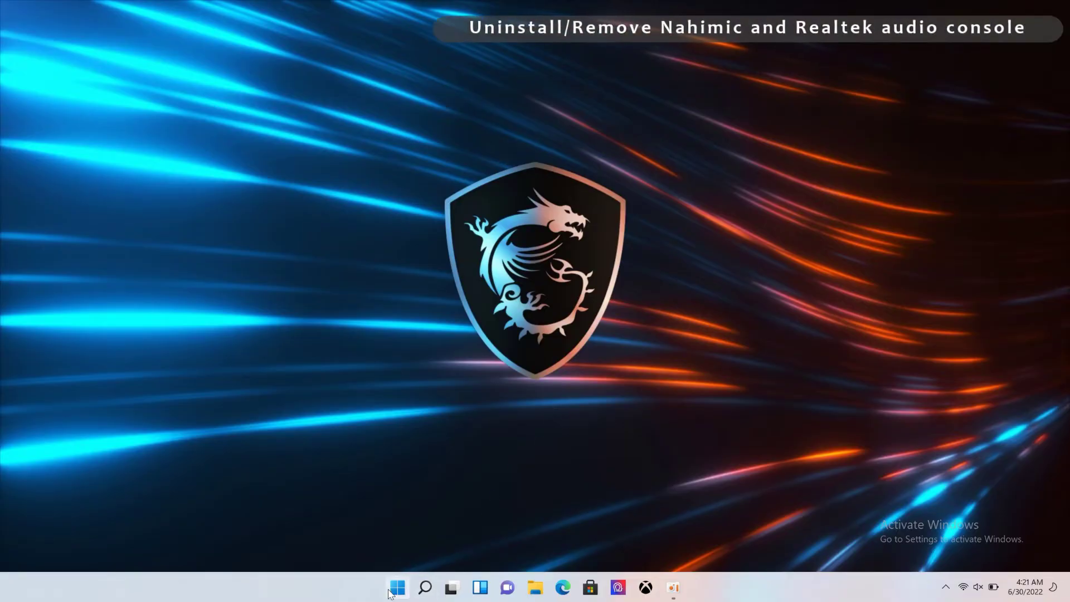
# Find Realtek Audio Console among the installed Windows apps by filtering for "rea" and uninstall it
pyautogui.rightClick(397, 587)
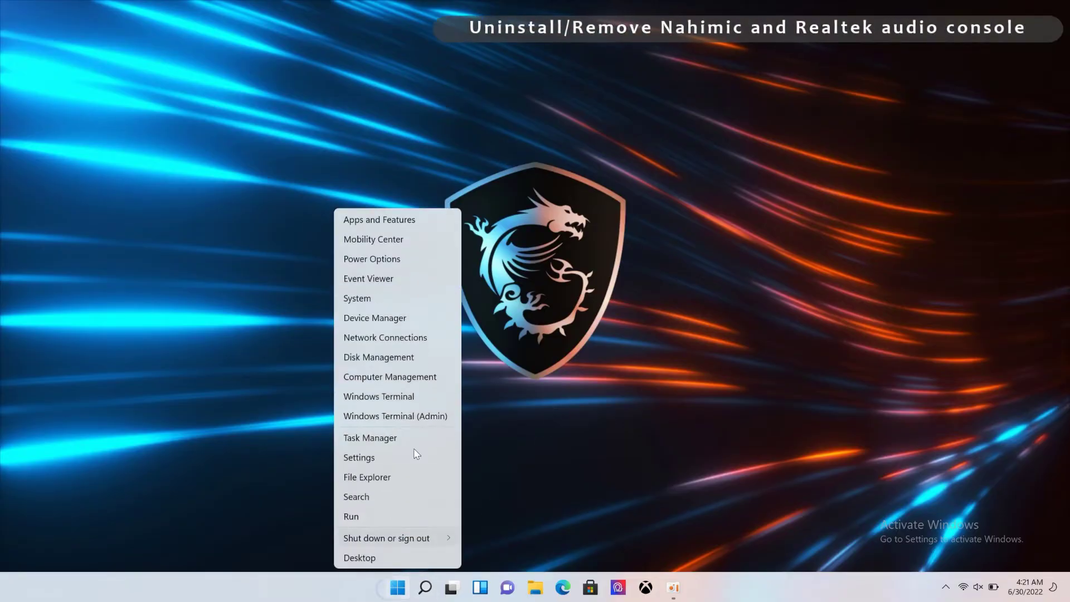
pyautogui.click(444, 219)
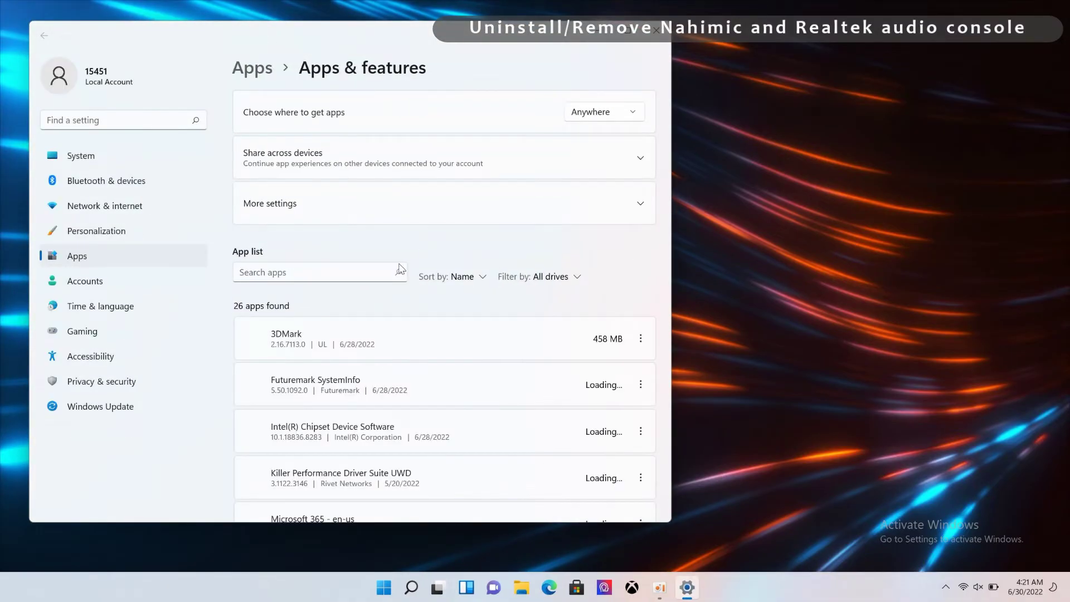
pyautogui.click(370, 273)
pyautogui.write('rea')
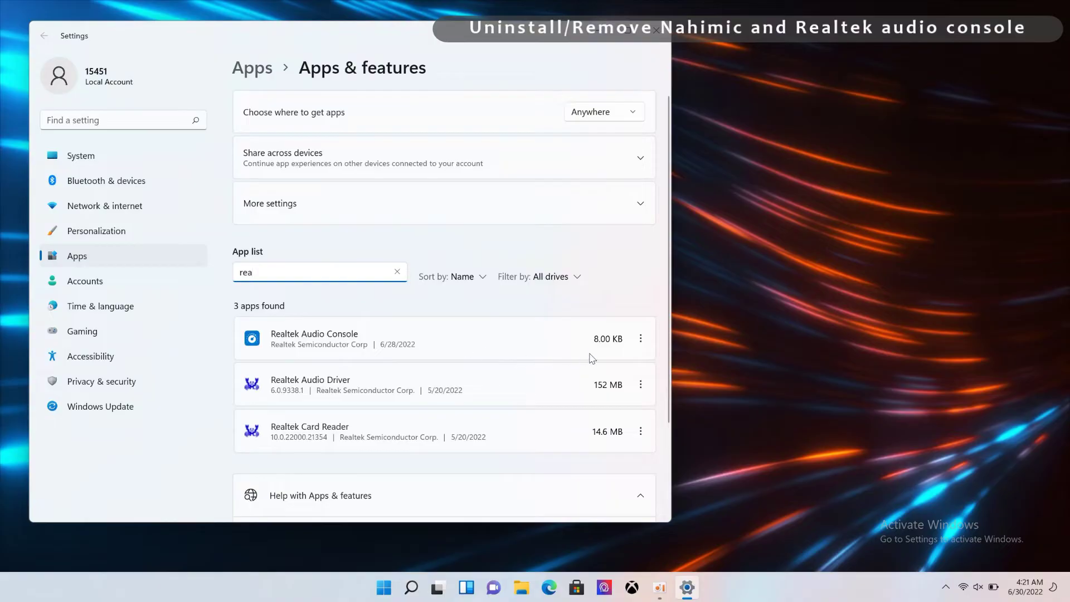
pyautogui.click(640, 338)
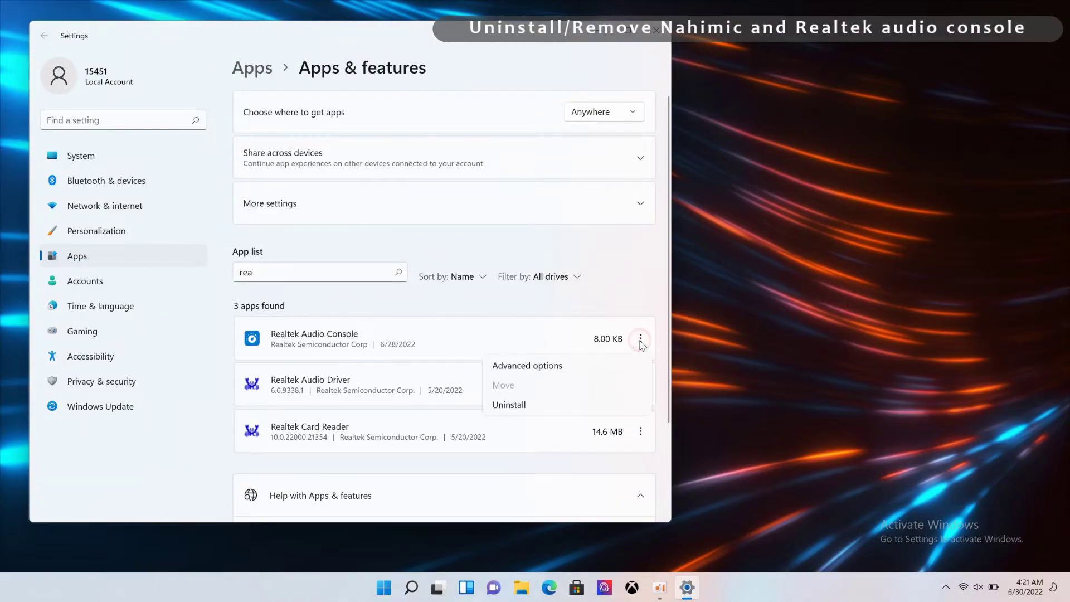
pyautogui.click(561, 401)
pyautogui.click(613, 405)
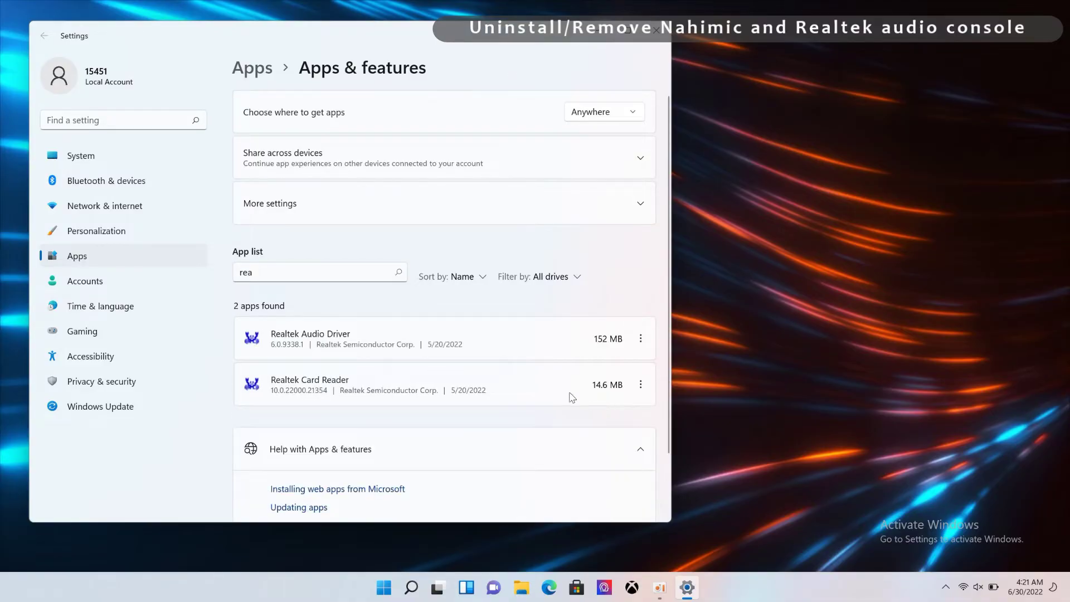
# Filter the installed apps for "nahi" and uninstall Nahimic
pyautogui.moveTo(356, 279); pyautogui.dragTo(230, 281)
pyautogui.write('nahi')
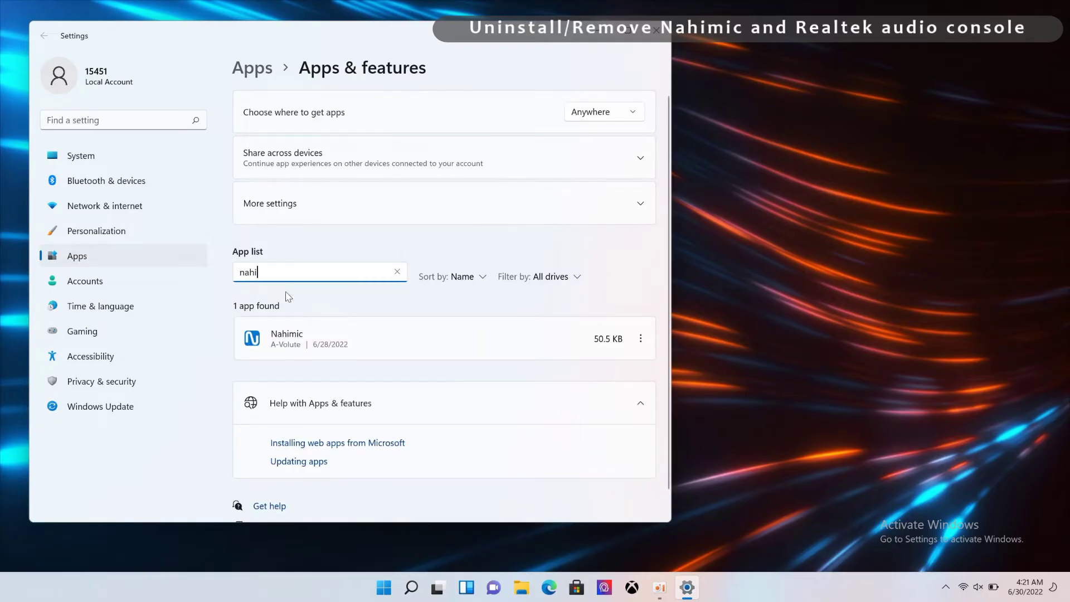
pyautogui.click(640, 338)
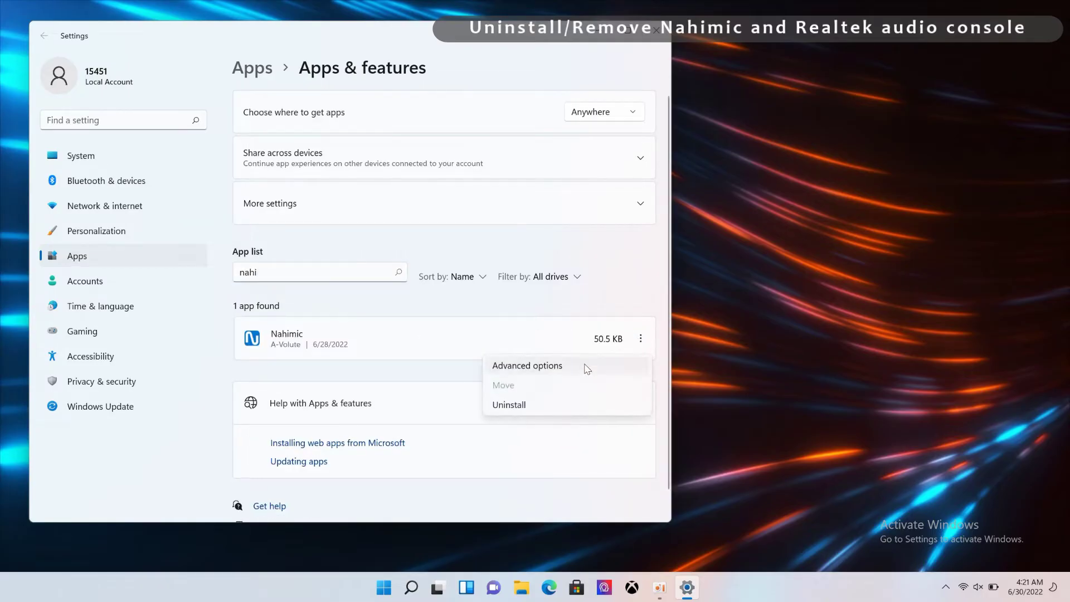
pyautogui.click(524, 404)
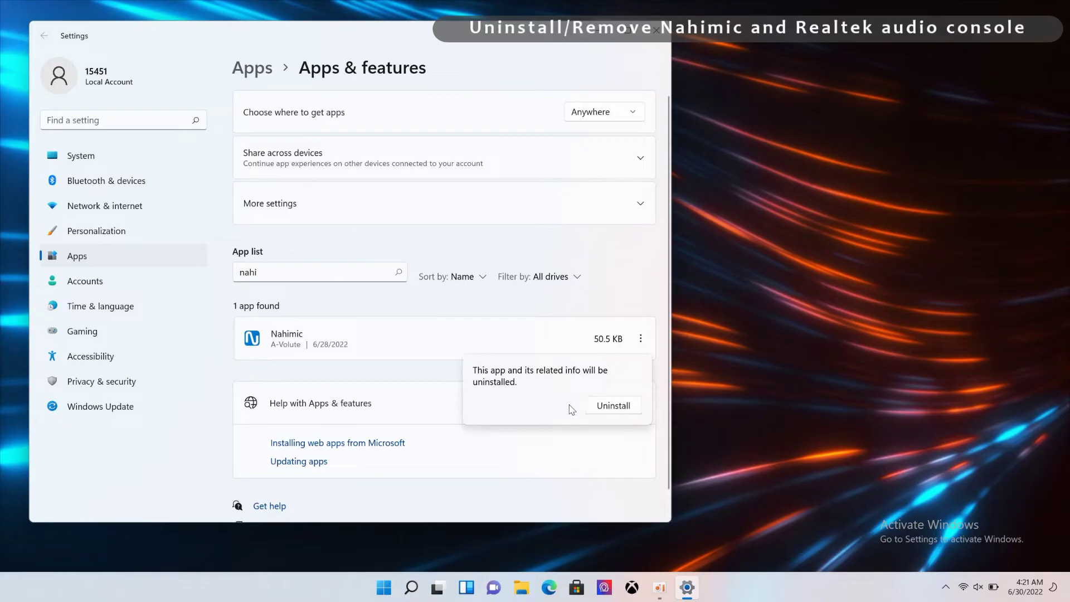
pyautogui.click(613, 405)
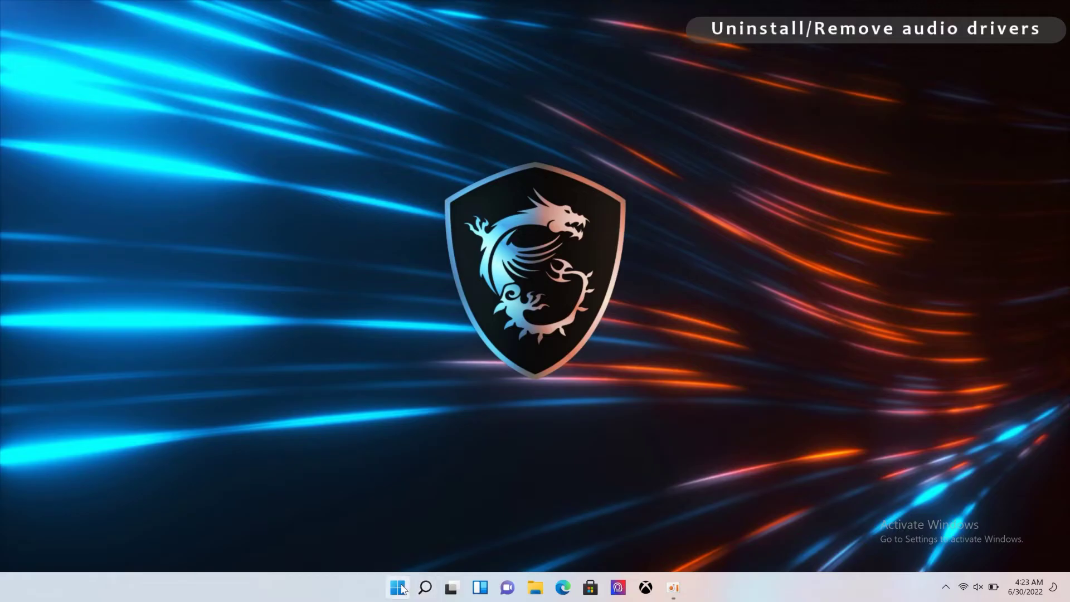
# Restart the PC into advanced startup from the Windows system recovery options
pyautogui.click(398, 587)
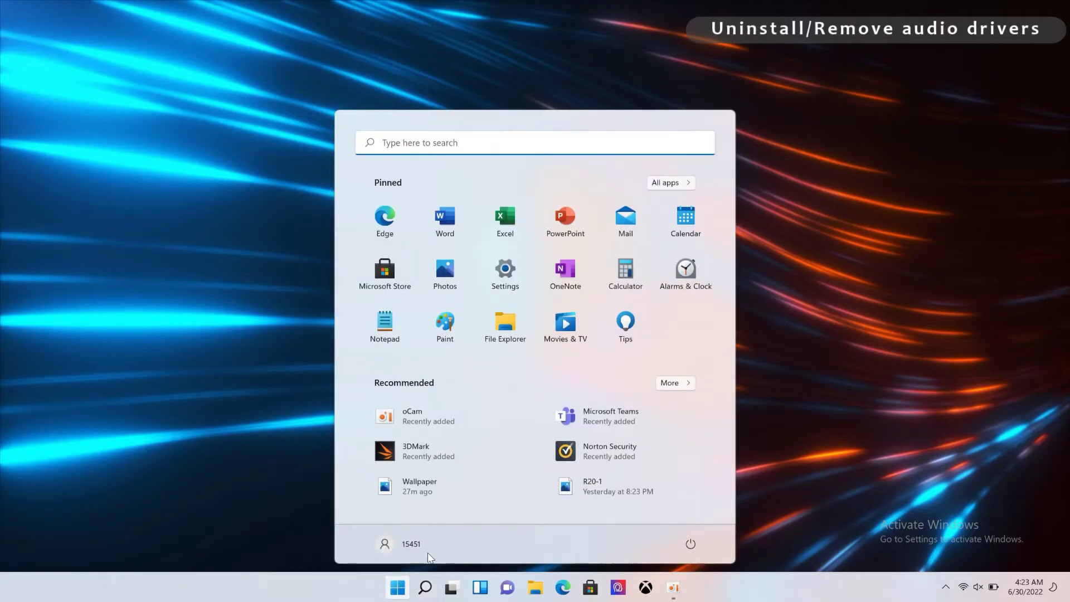
pyautogui.click(511, 277)
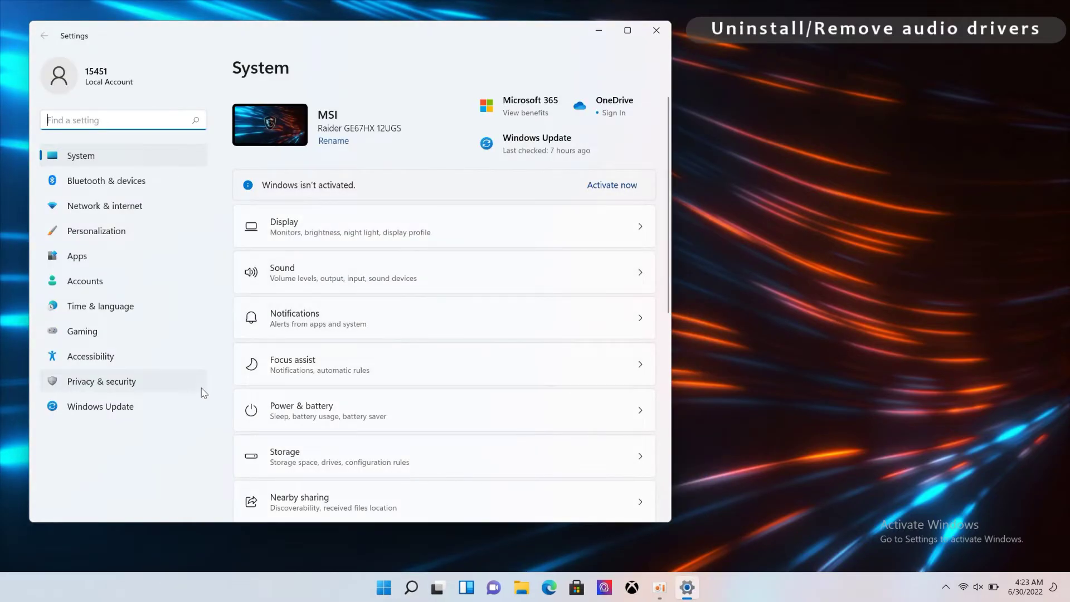
pyautogui.scroll(-5, 294, 415)
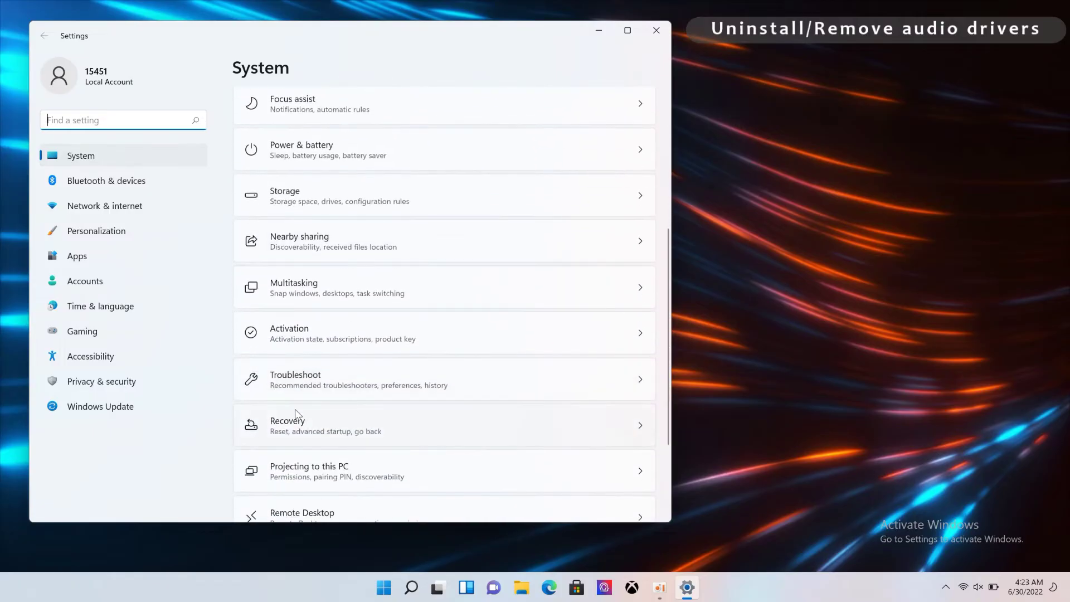
pyautogui.click(304, 419)
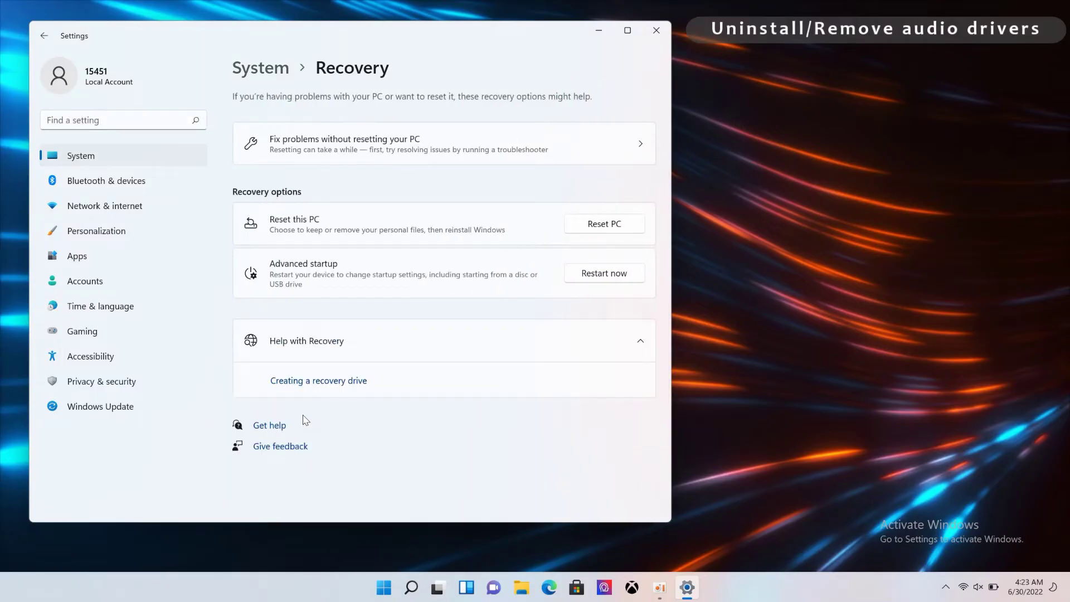
pyautogui.click(577, 273)
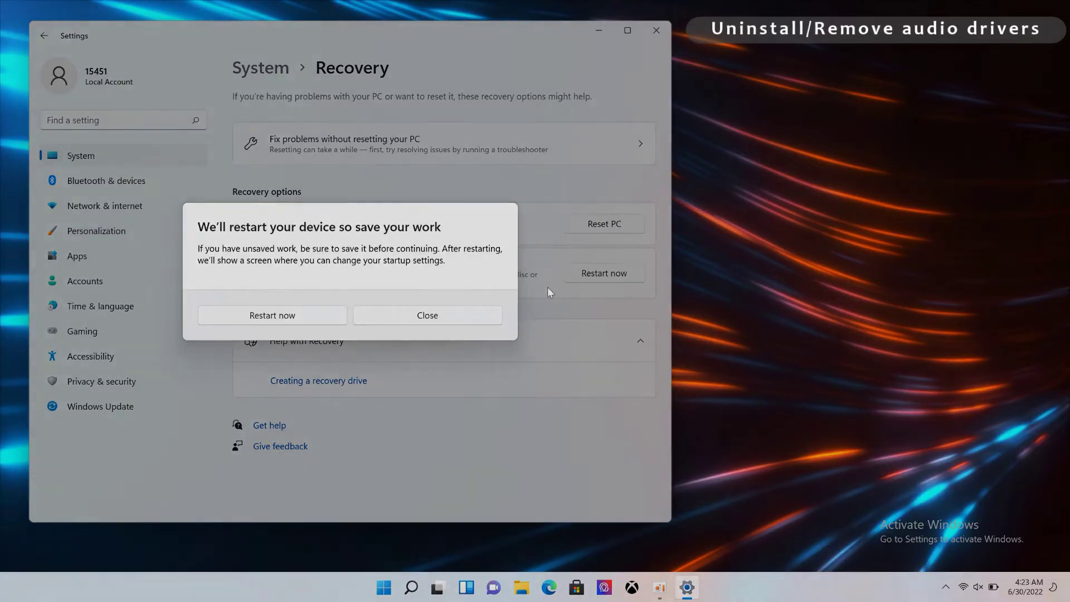
pyautogui.click(332, 315)
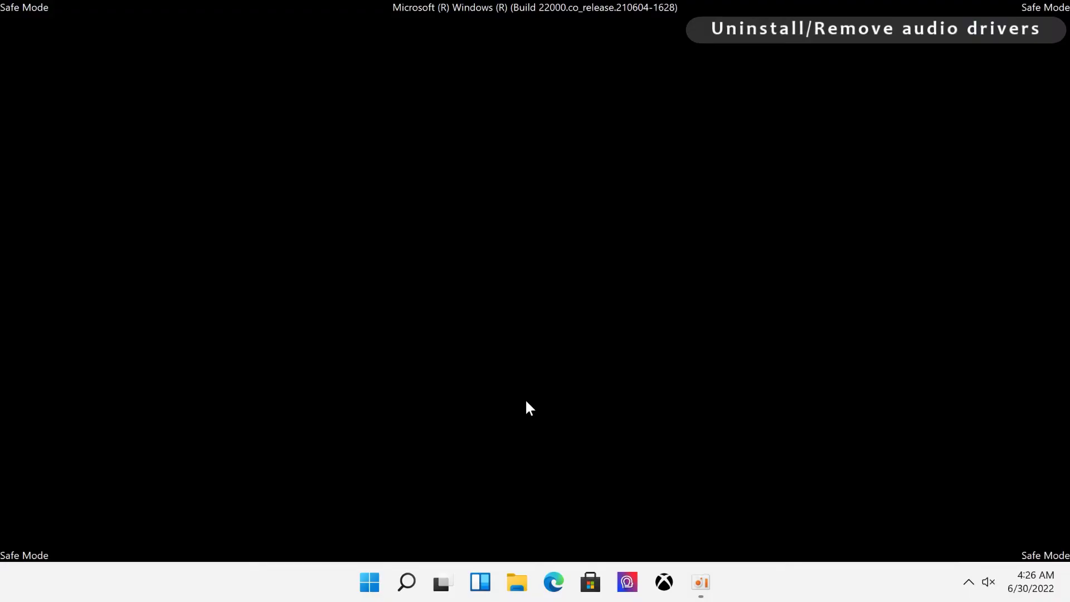
# Launch Display Driver Uninstaller from the DDU v18.0.5.1 folder in Downloads, accept the first-launch notice and keep the default options
pyautogui.click(516, 581)
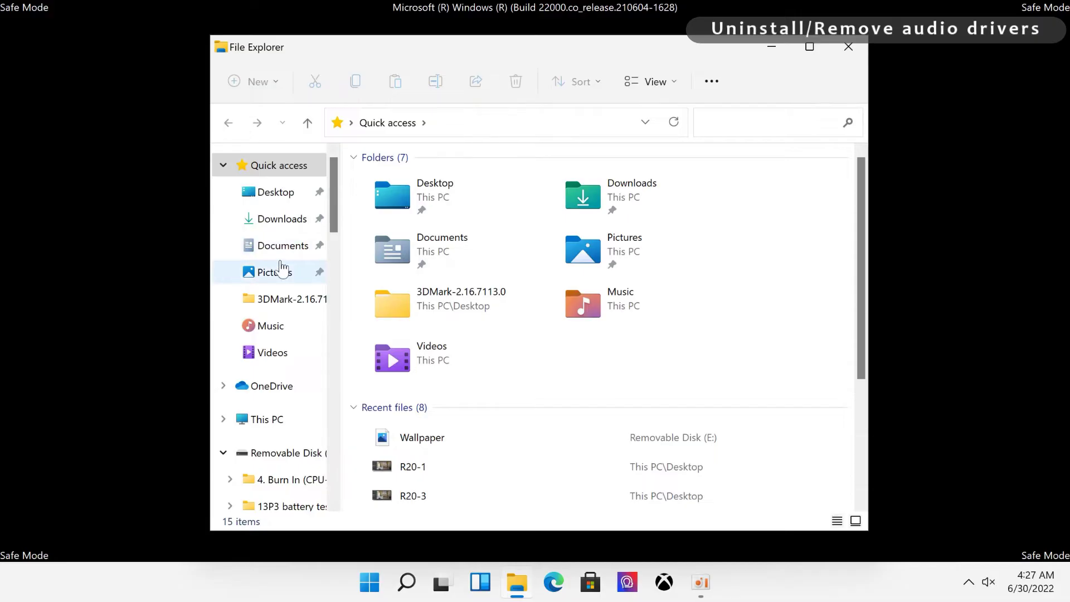
pyautogui.click(290, 222)
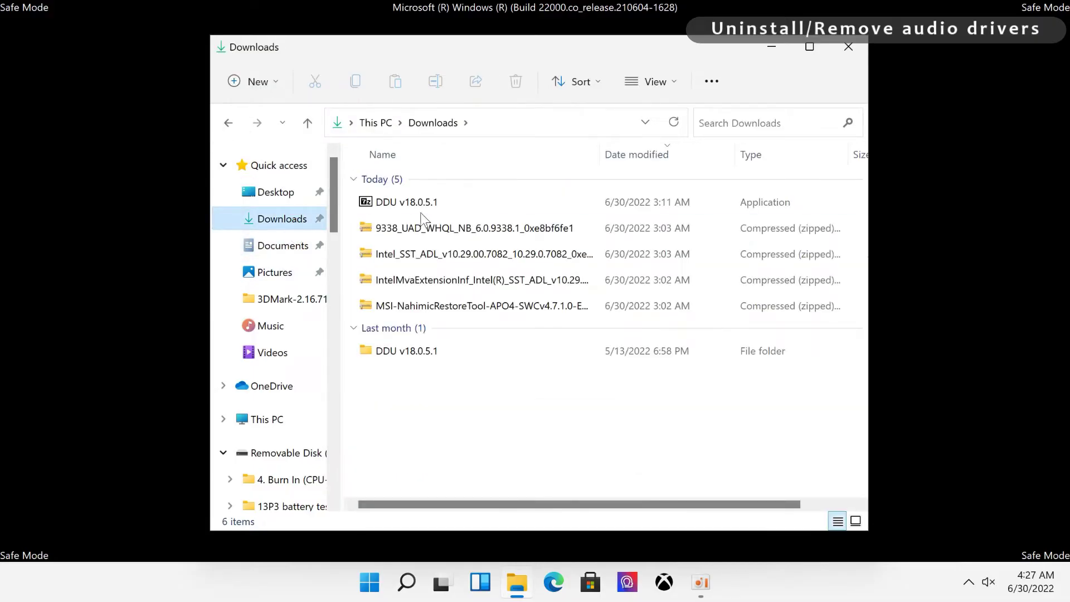
pyautogui.doubleClick(436, 349)
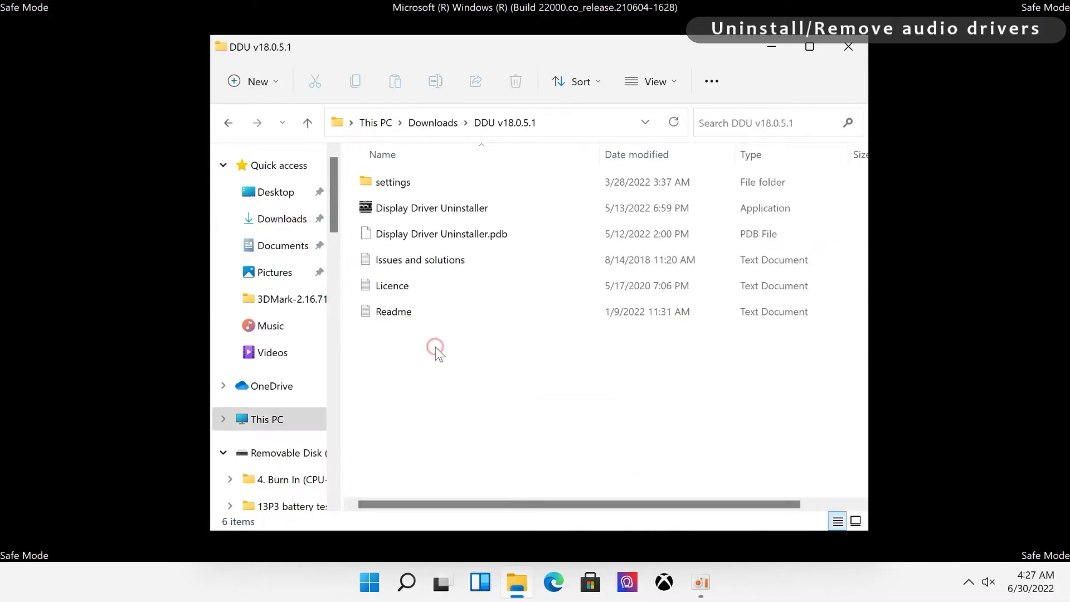
pyautogui.doubleClick(478, 215)
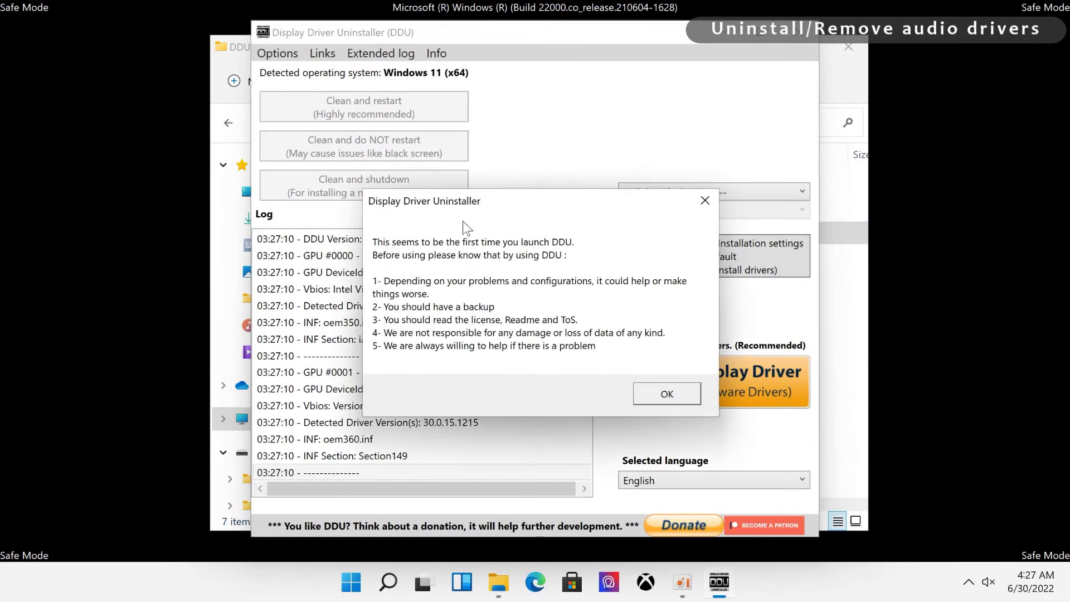
pyautogui.click(667, 393)
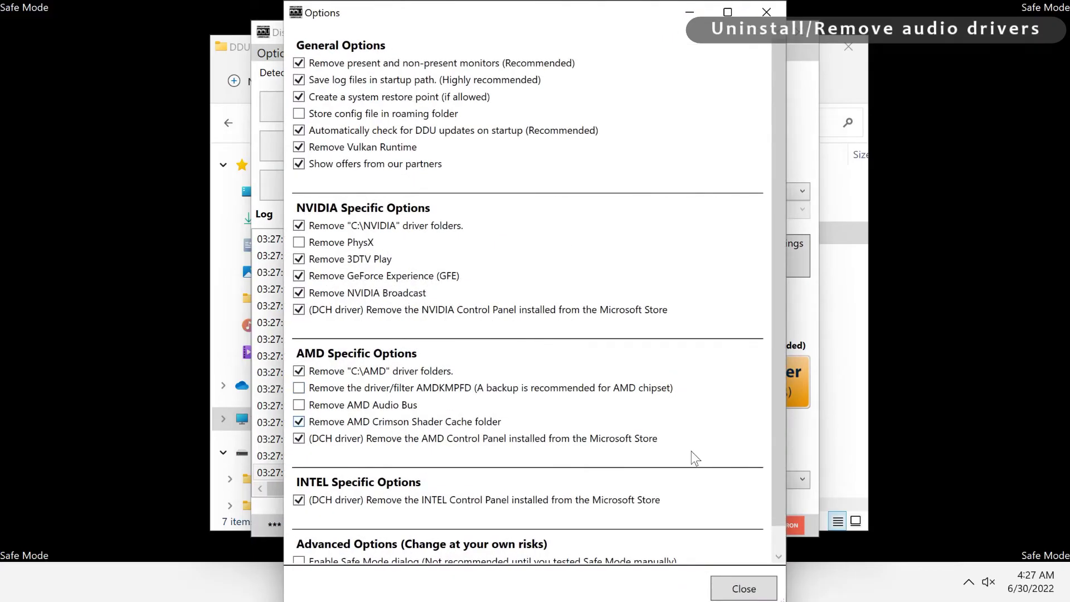
pyautogui.click(744, 584)
# Choose Audio as the device type and REALTEK (WIP) as the device to clean
pyautogui.click(674, 192)
pyautogui.click(675, 220)
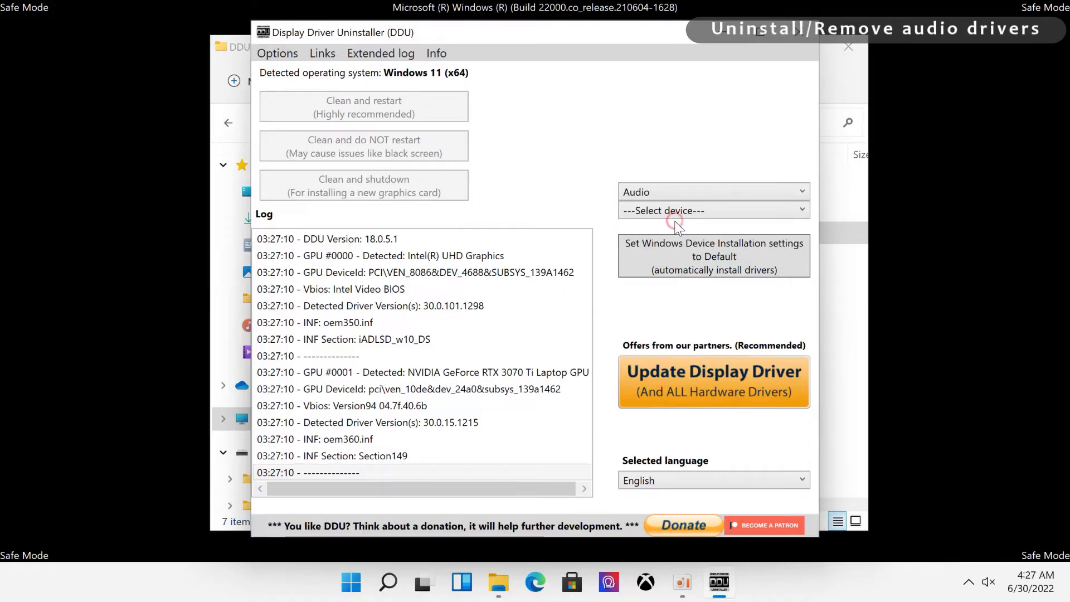
pyautogui.click(681, 211)
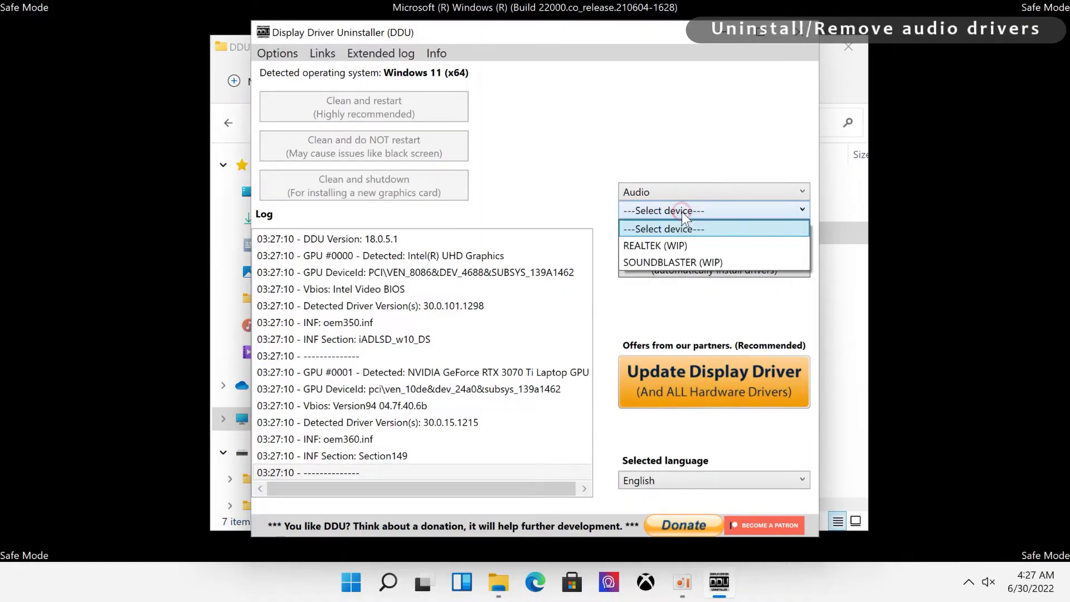
pyautogui.click(691, 239)
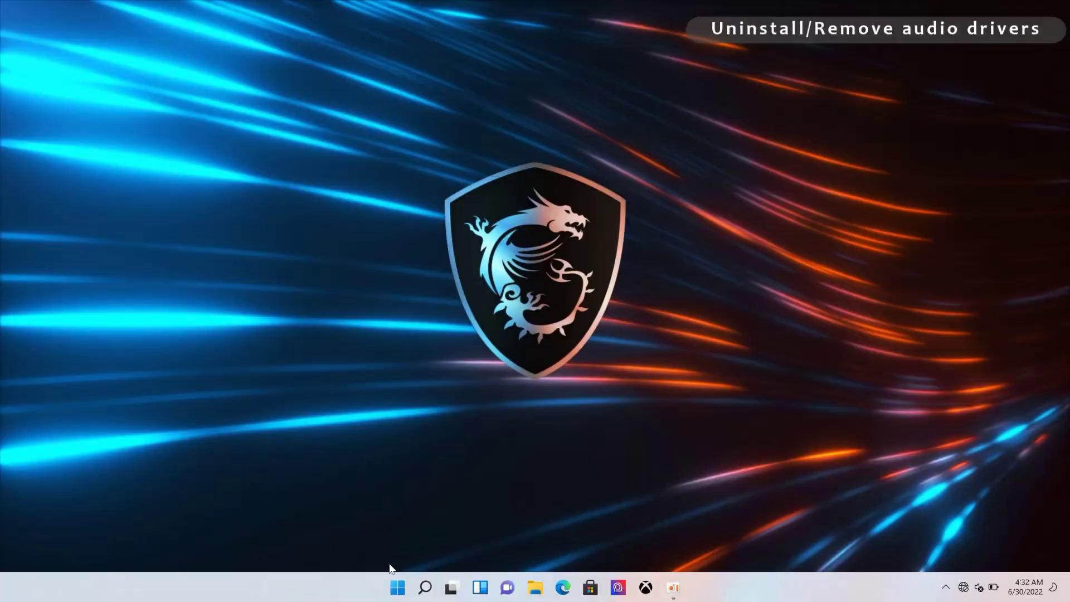
# Uninstall Intel Smart Sound Technology for Digital Microphones in Device Manager, including an attempt to remove its driver
pyautogui.rightClick(394, 594)
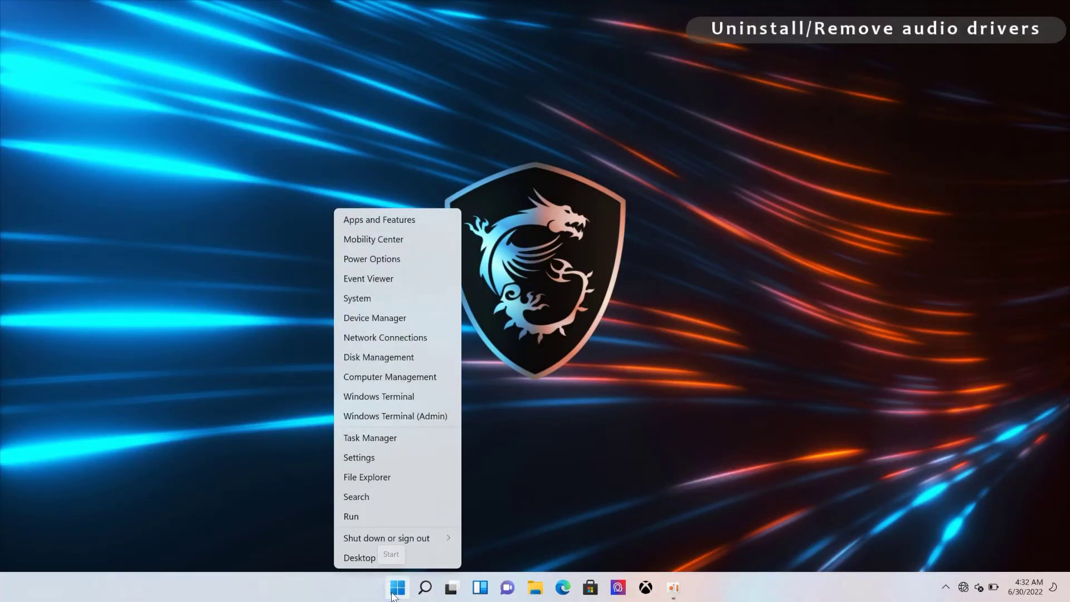
pyautogui.click(372, 322)
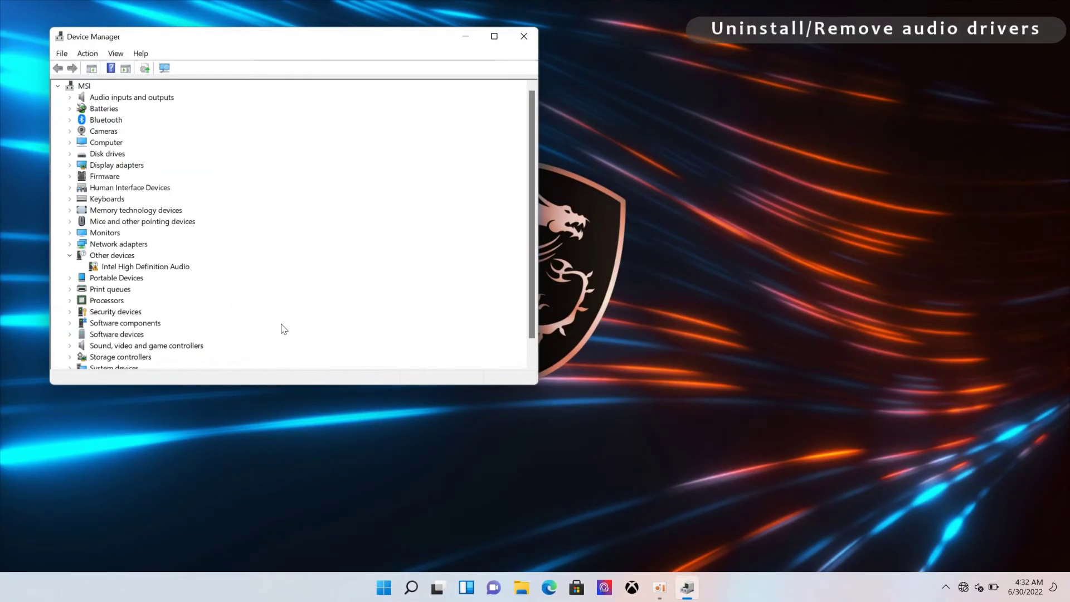
pyautogui.scroll(-1, 154, 277)
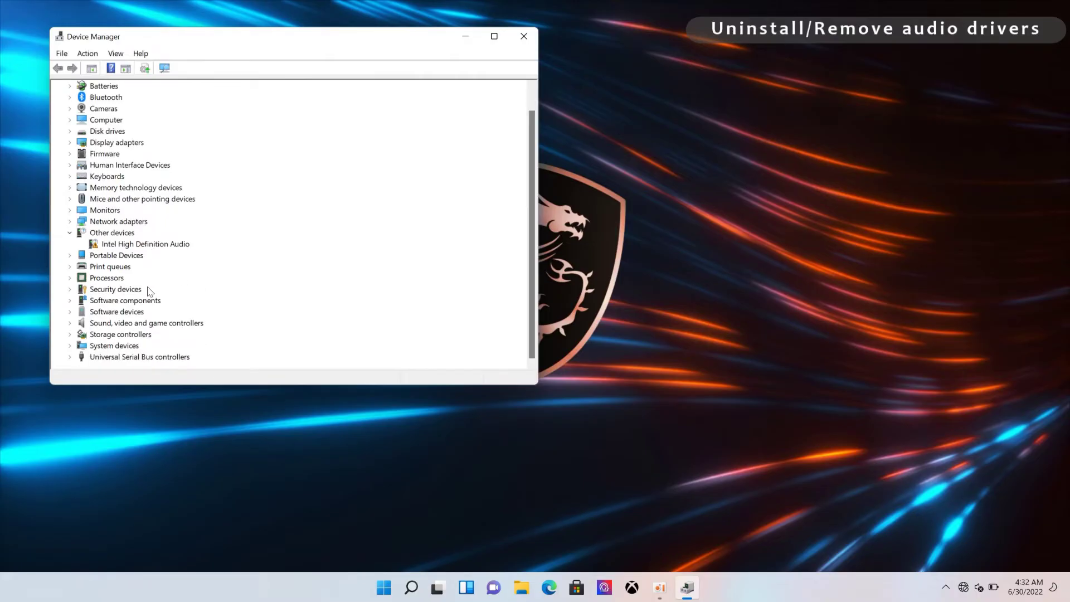
pyautogui.click(70, 323)
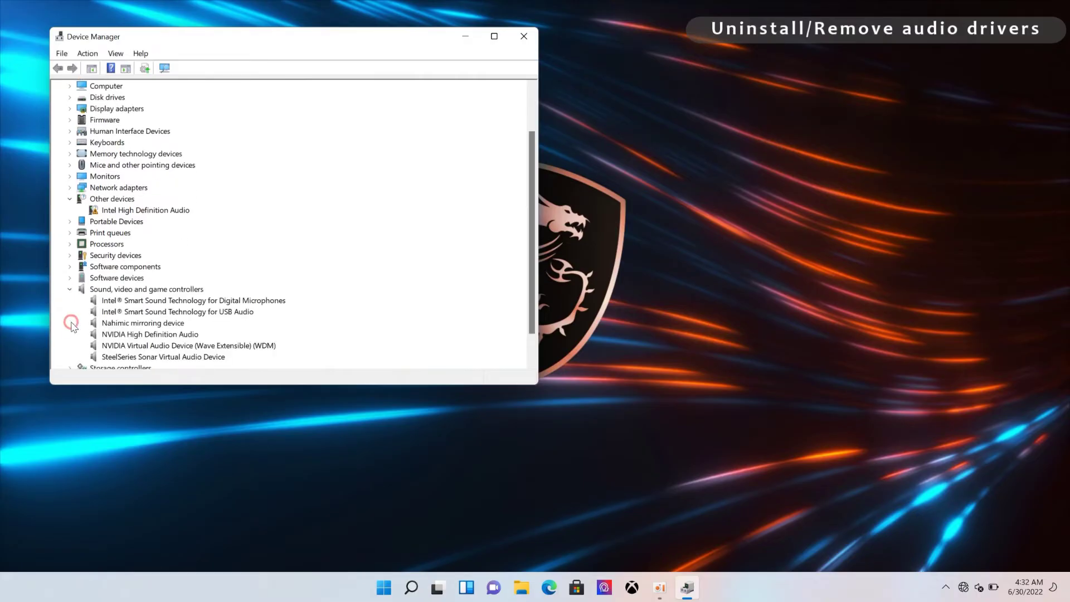
pyautogui.rightClick(150, 304)
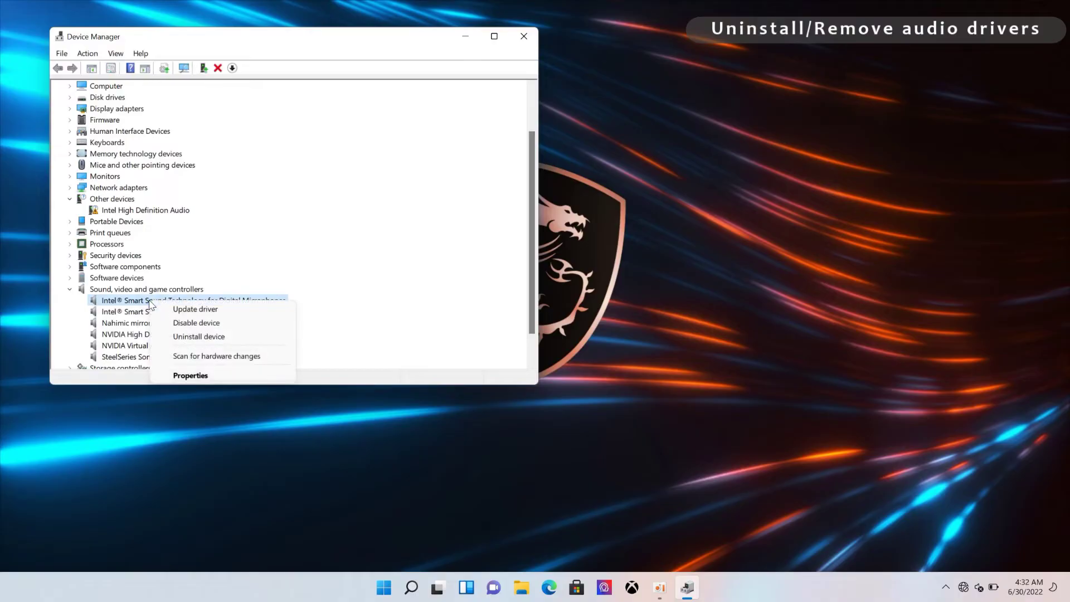
pyautogui.click(164, 336)
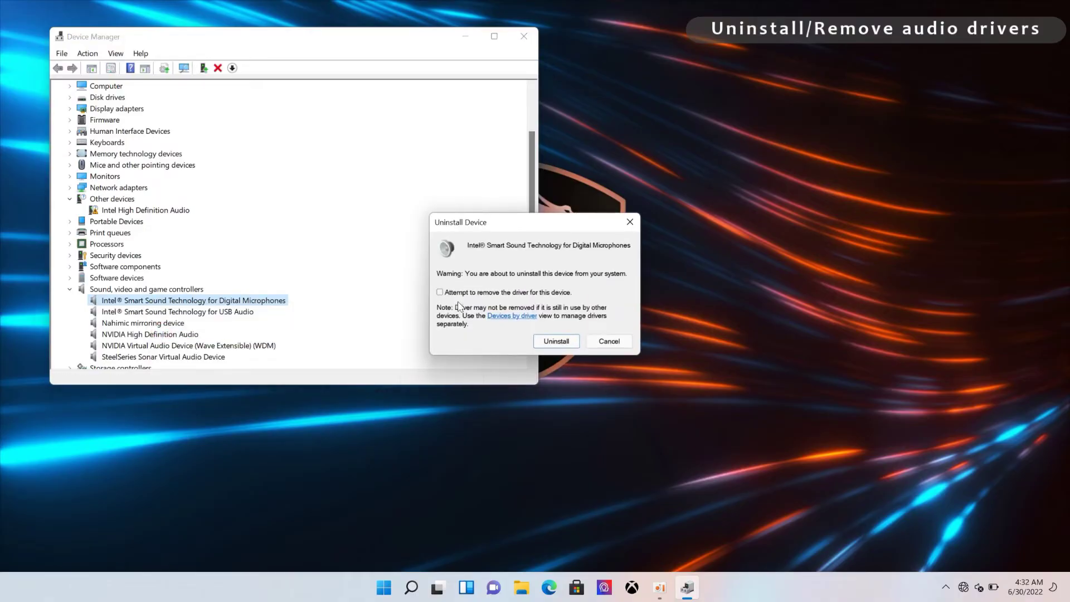
pyautogui.click(478, 293)
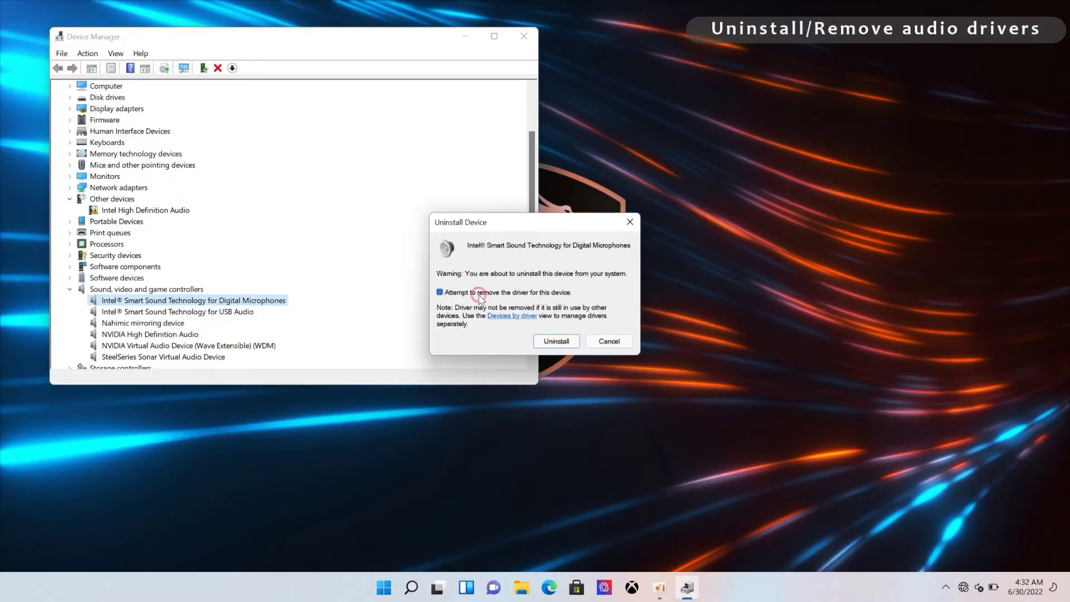
pyautogui.click(547, 341)
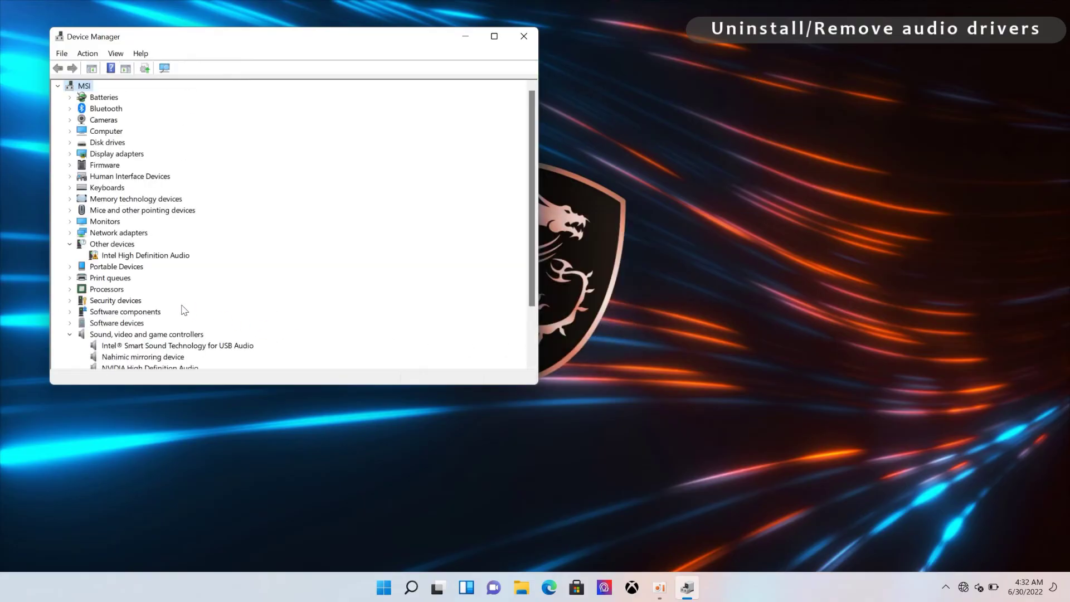
# Uninstall Intel Smart Sound Technology for USB Audio along with its driver
pyautogui.scroll(-2, 187, 341)
pyautogui.rightClick(212, 278)
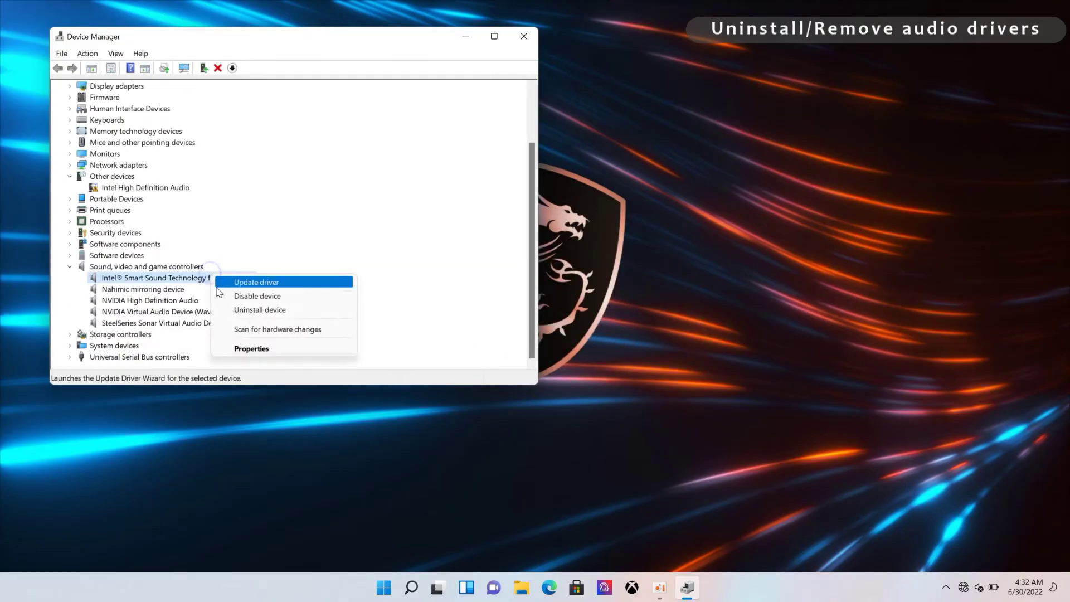
pyautogui.click(254, 310)
pyautogui.click(499, 296)
pyautogui.click(555, 341)
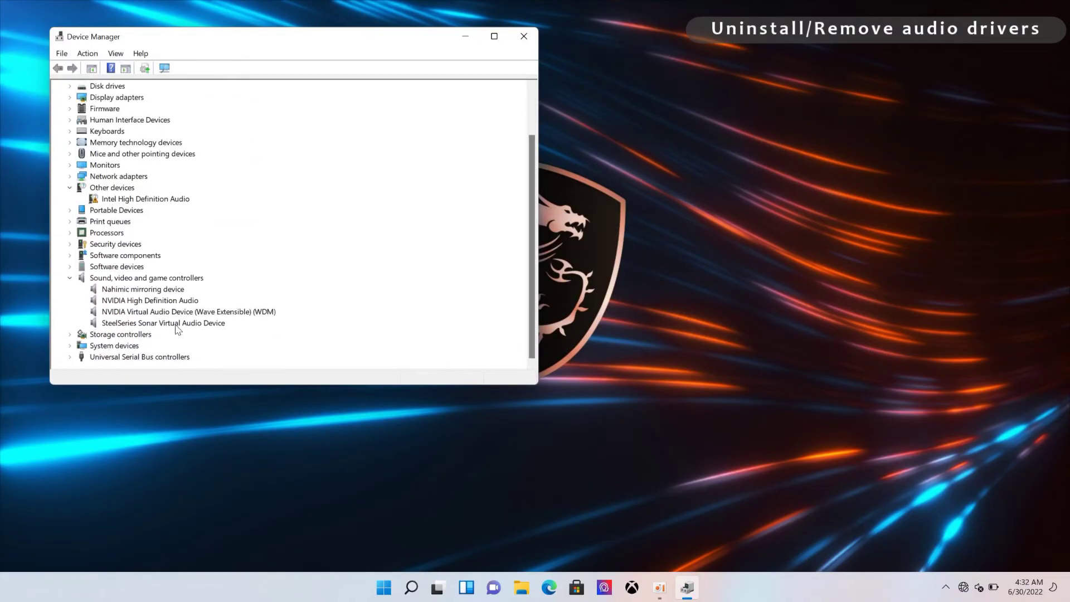
# Find Intel Smart Sound Technology BUS among the system devices and uninstall it along with its driver
pyautogui.click(69, 346)
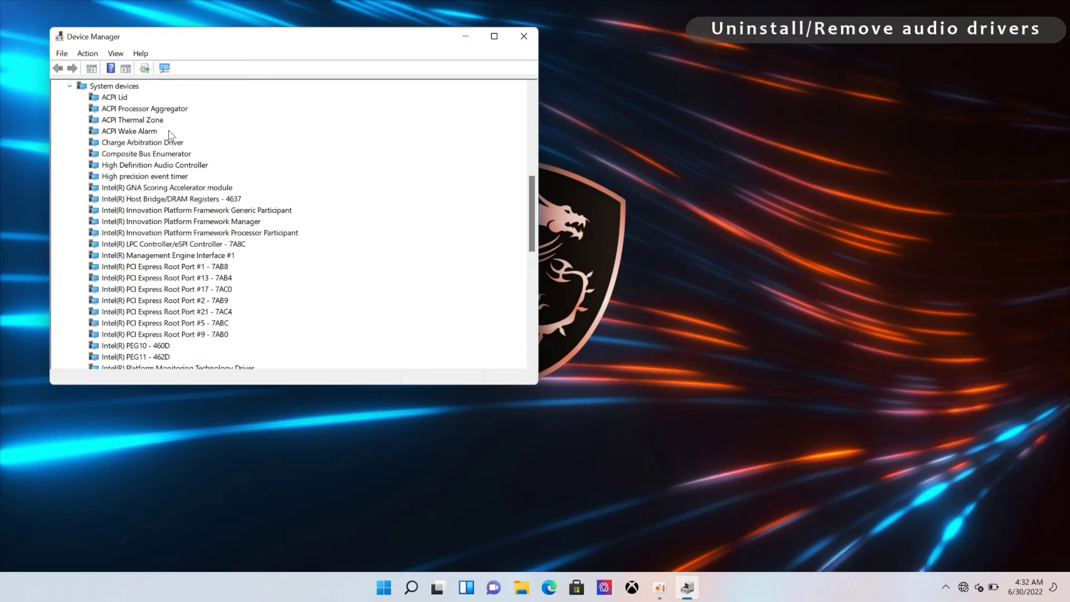
pyautogui.scroll(-2, 188, 291)
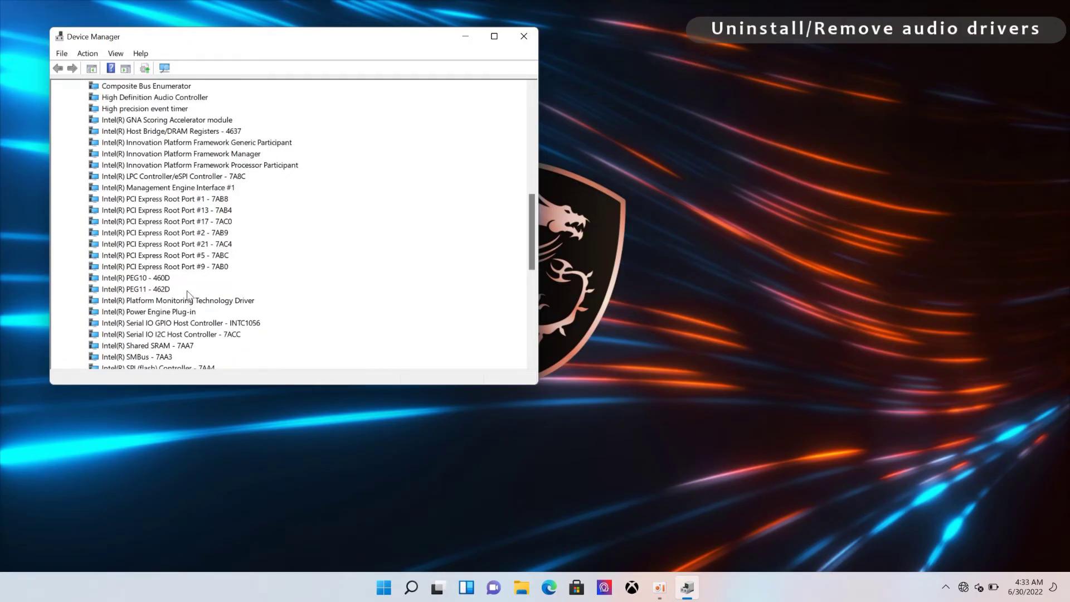
pyautogui.scroll(-2, 187, 292)
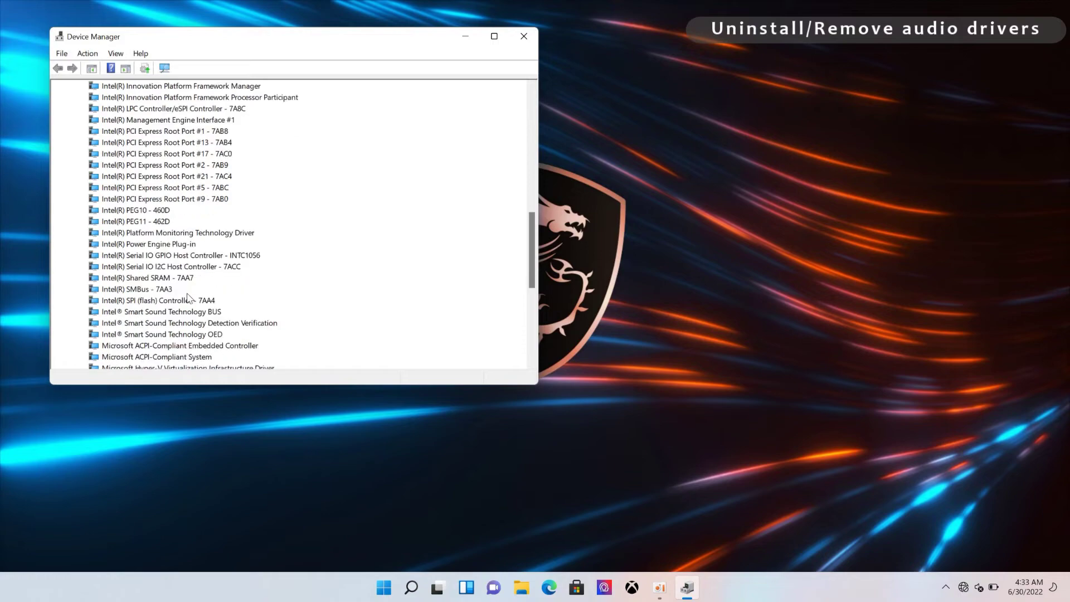
pyautogui.rightClick(190, 313)
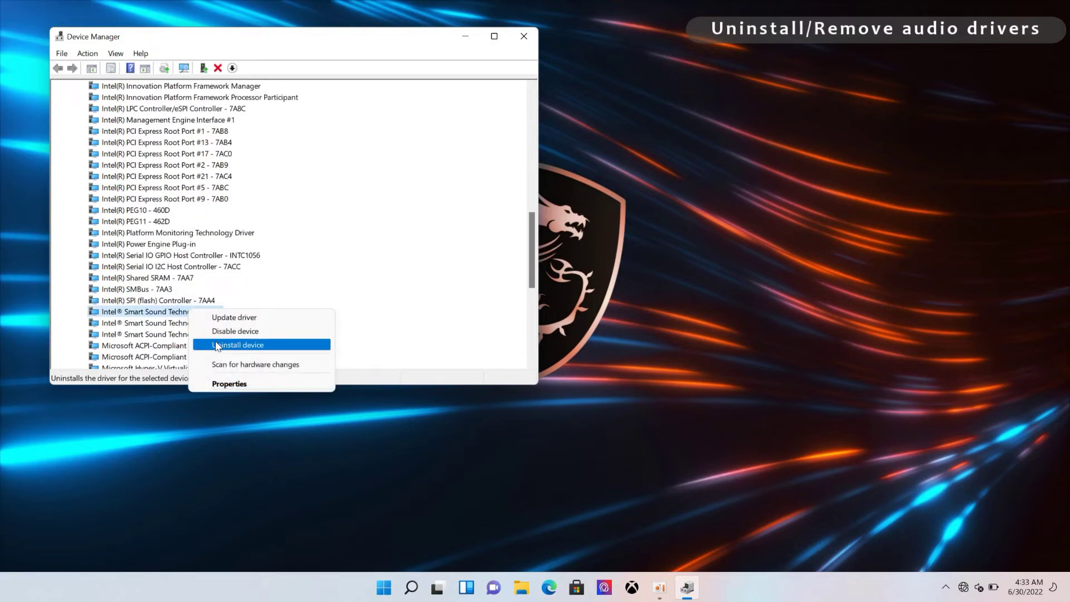
pyautogui.click(234, 345)
pyautogui.click(440, 292)
pyautogui.click(557, 343)
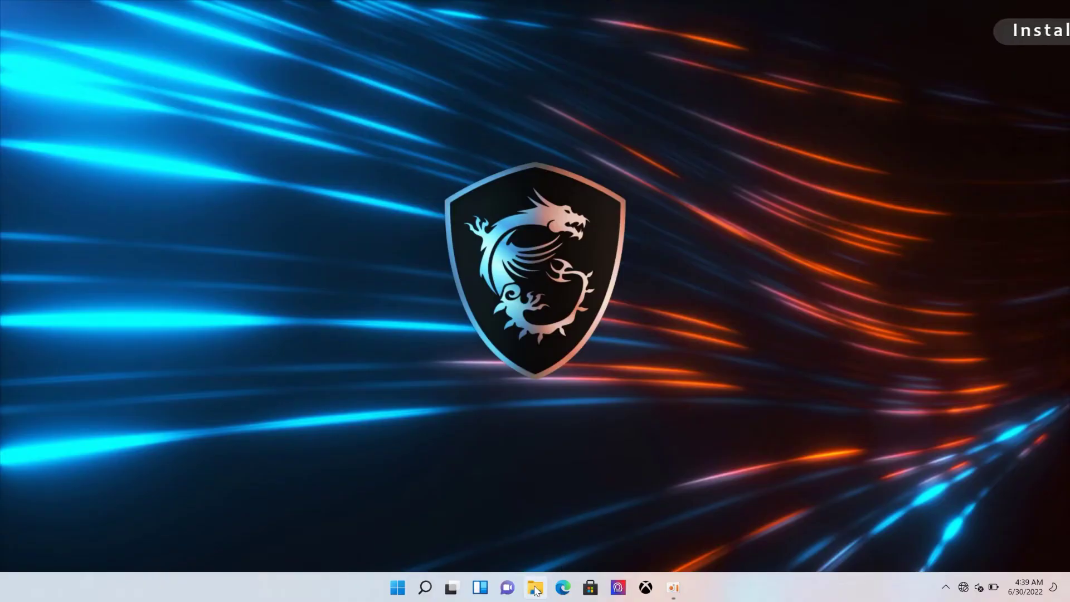
# Extract the Intel_SST_ADL_v10.29.00.7082 archive in Downloads to its default destination folder
pyautogui.click(535, 587)
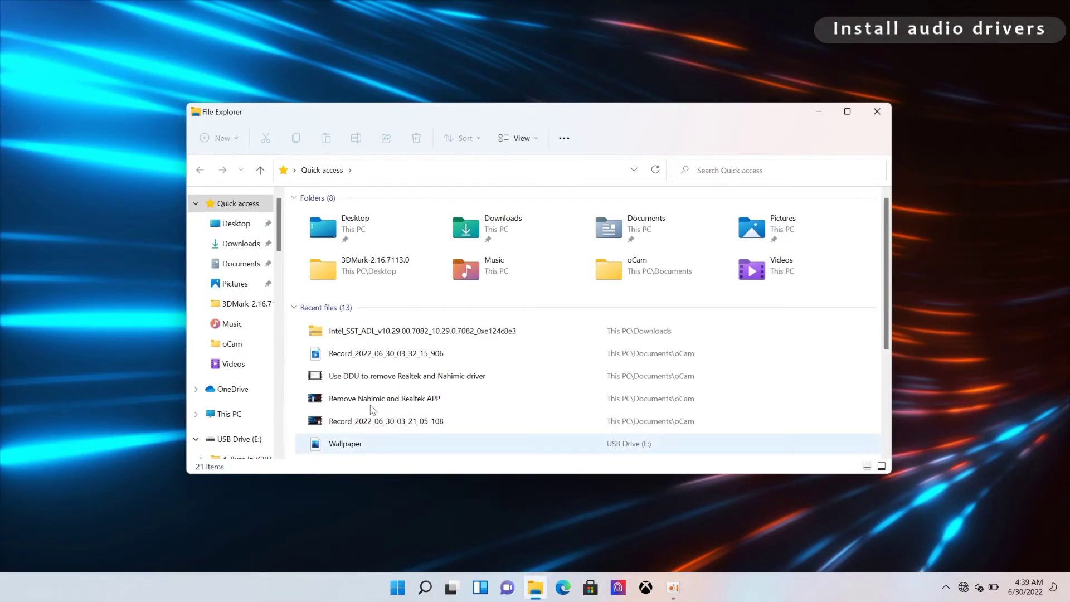
pyautogui.click(213, 244)
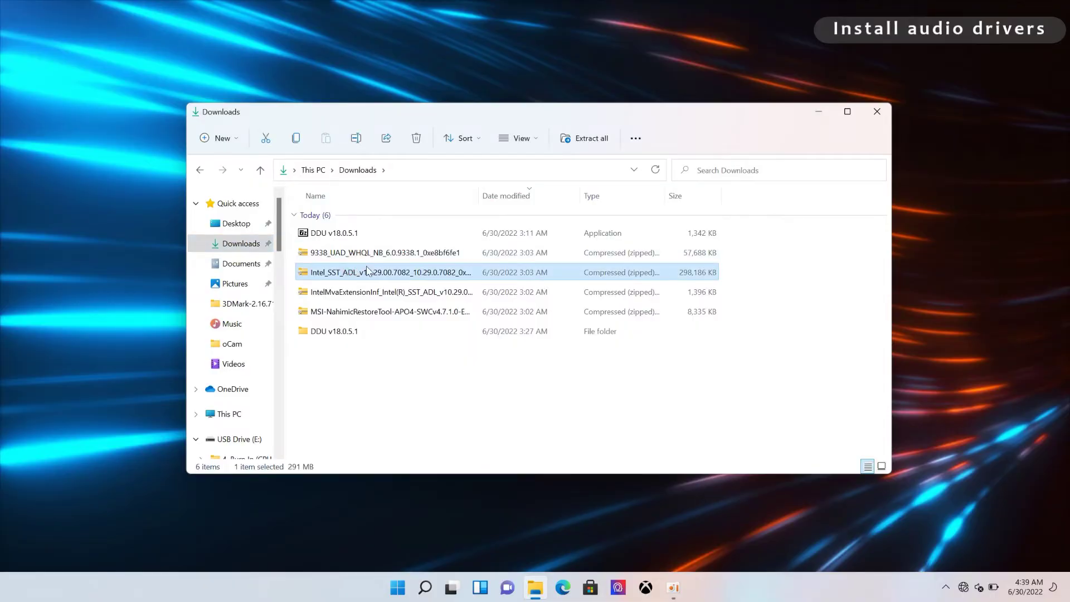
pyautogui.click(606, 142)
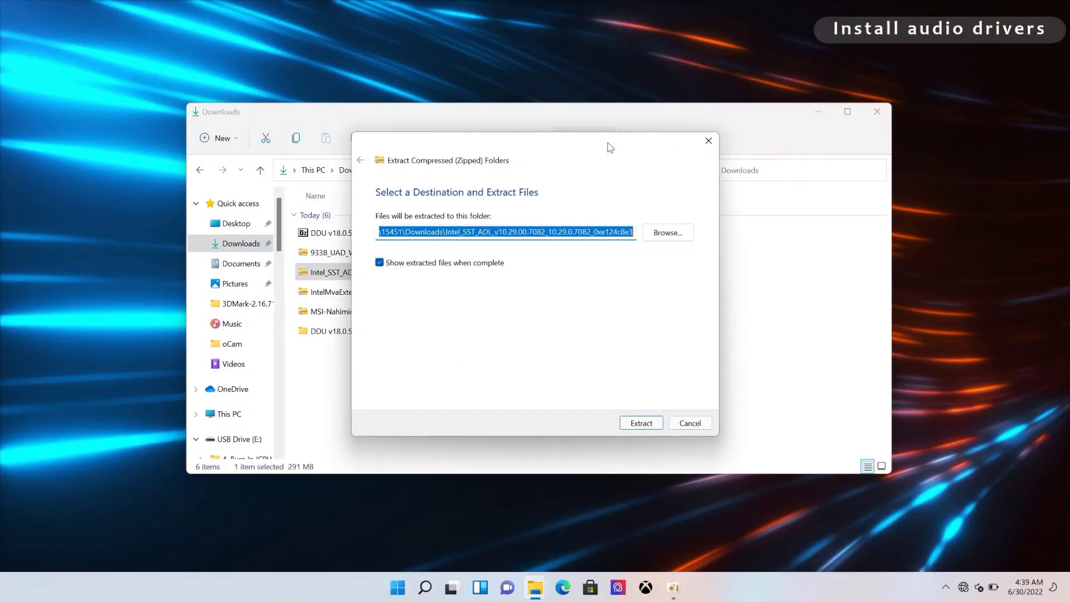
pyautogui.click(647, 425)
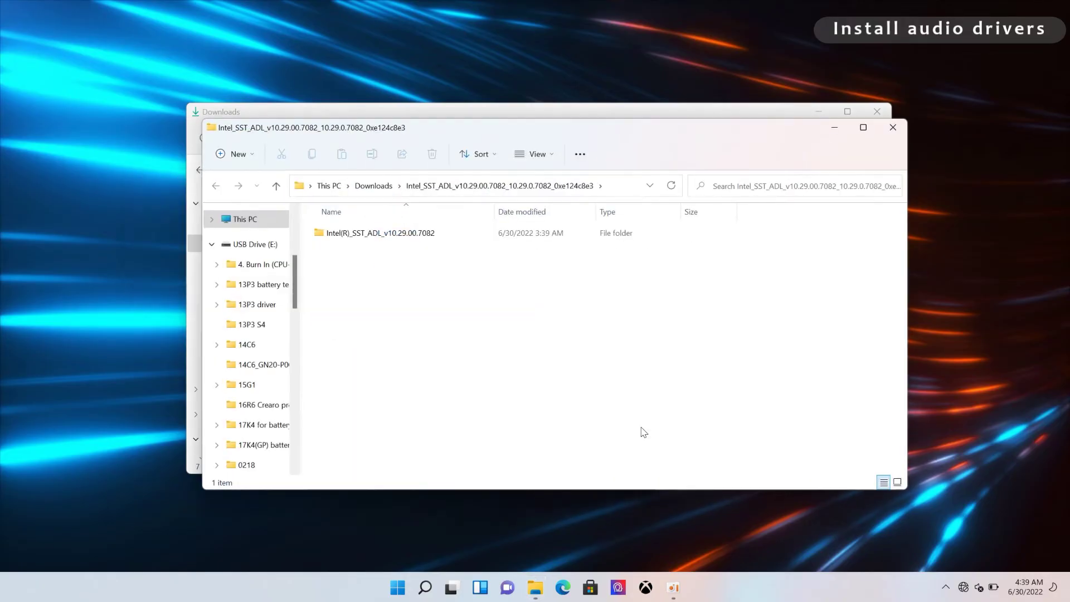
# Go to the Production\Drivers folder inside the extracted Intel(R)_SST_ADL_v10.29.00.7082 package and sort its contents by type
pyautogui.doubleClick(437, 233)
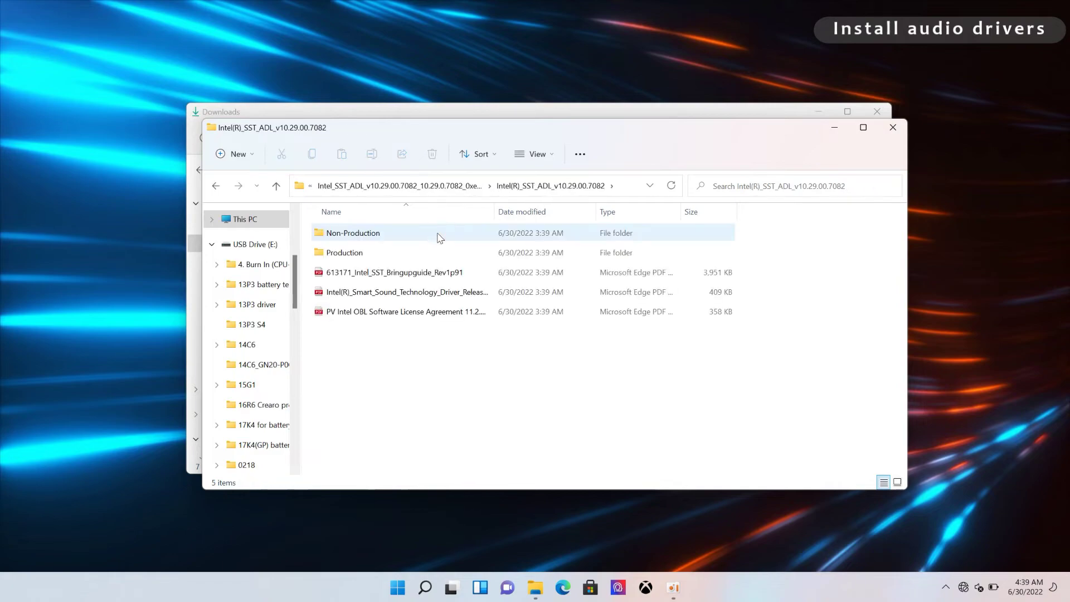
pyautogui.doubleClick(440, 251)
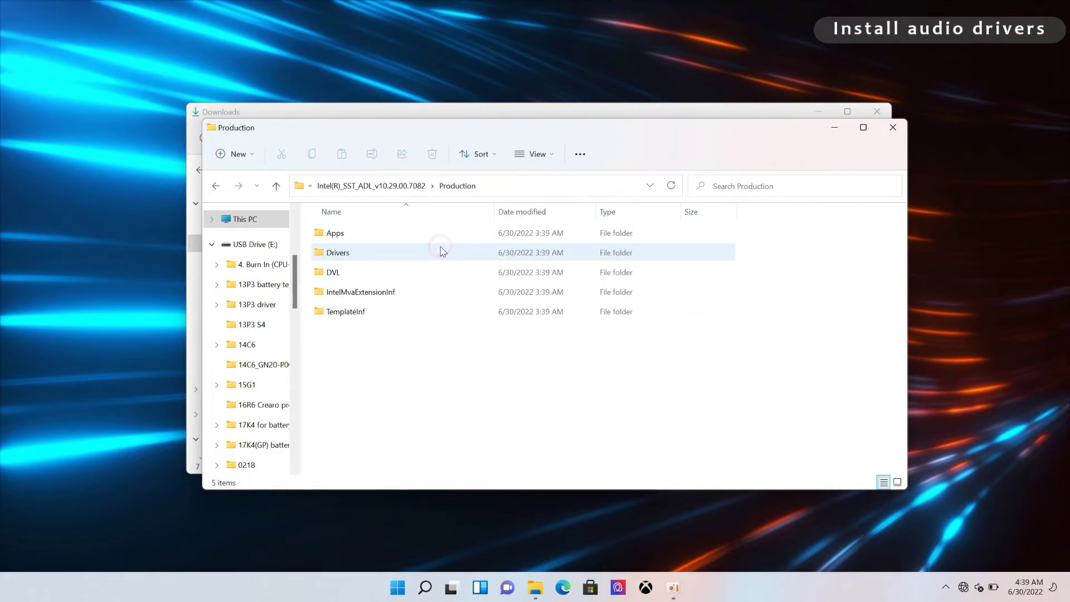
pyautogui.doubleClick(442, 251)
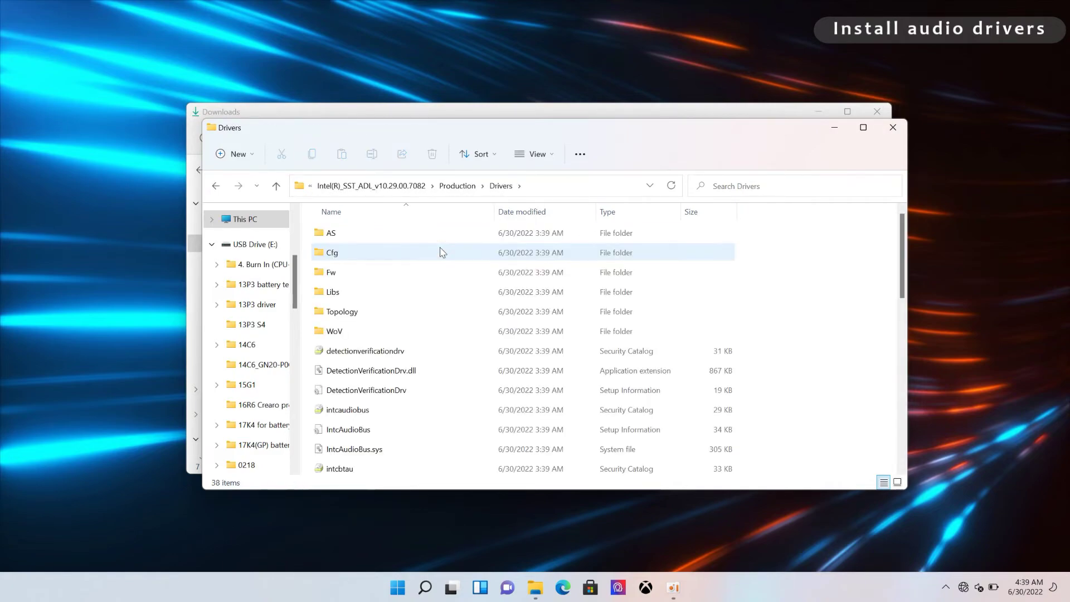
pyautogui.click(612, 213)
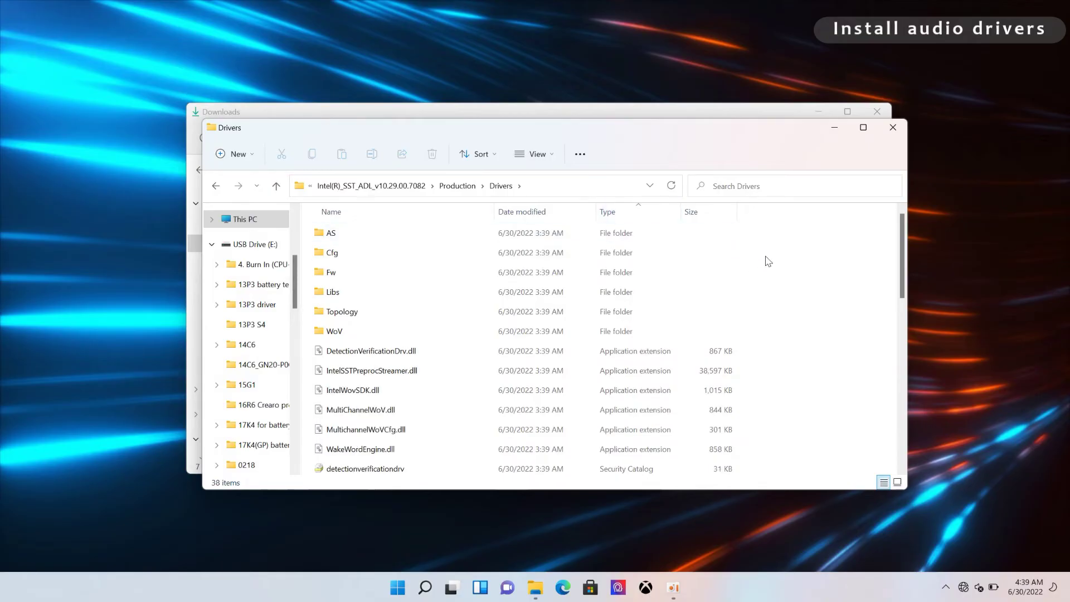
# Install all nine Setup Information files from DetectionVerificationDrv to IntcUSB in the Drivers folder, allowing each file to open
pyautogui.scroll(-5, 487, 368)
pyautogui.scroll(-2, 483, 387)
pyautogui.moveTo(750, 262); pyautogui.dragTo(554, 360)
pyautogui.click(478, 250)
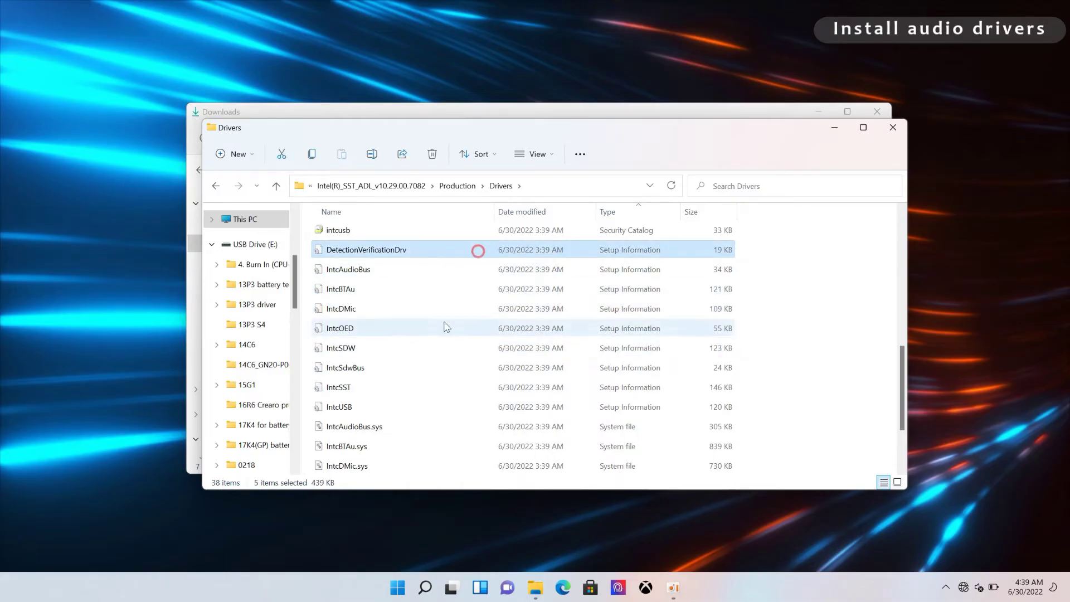
pyautogui.keyDown('shift'); pyautogui.click(419, 405); pyautogui.keyUp('shift')
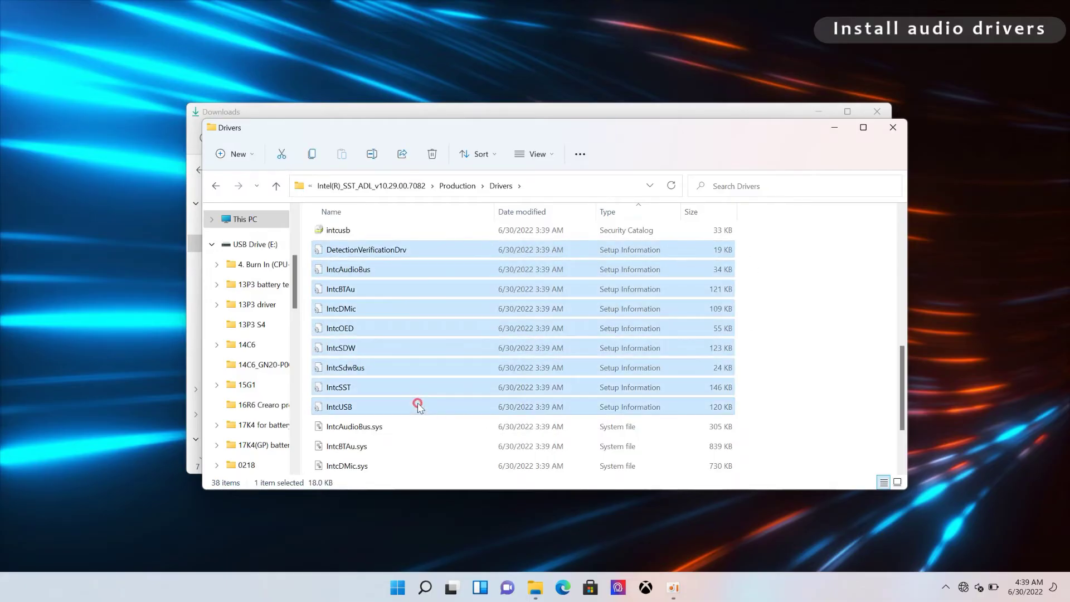
pyautogui.rightClick(422, 251)
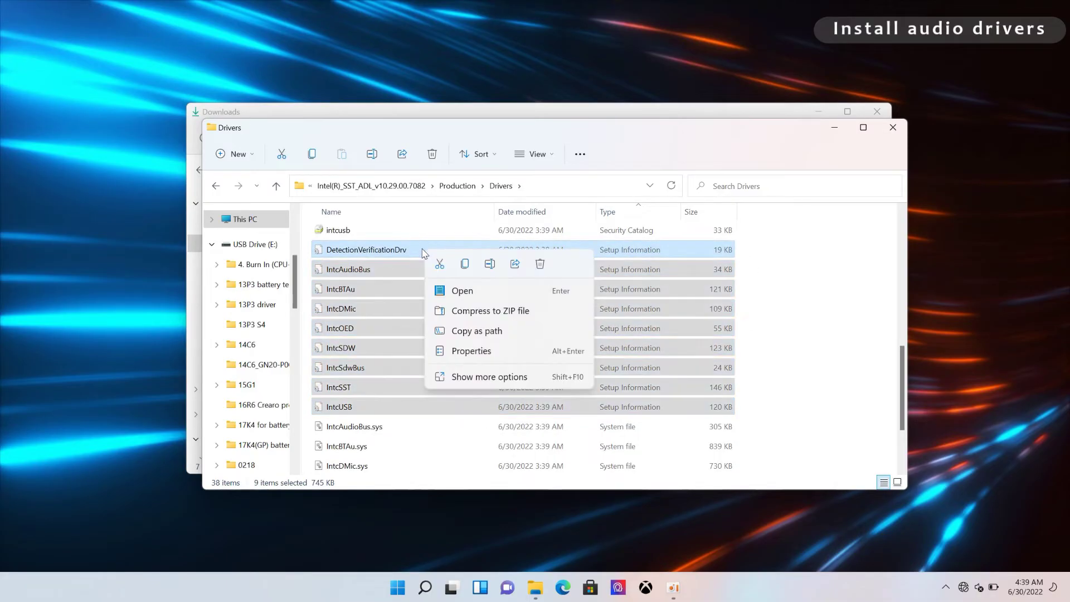
pyautogui.click(489, 379)
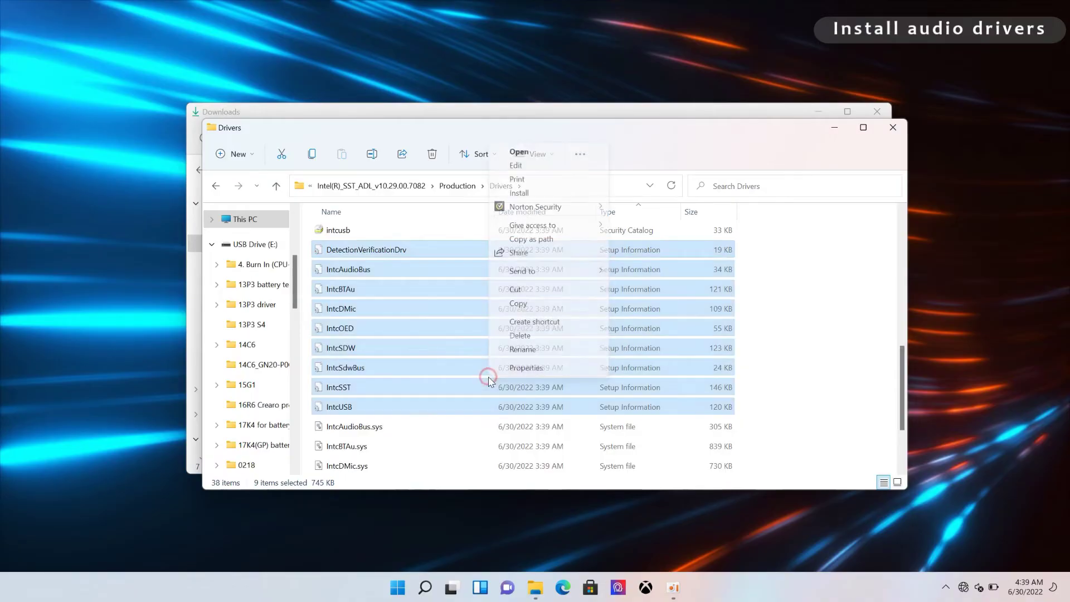
pyautogui.click(555, 193)
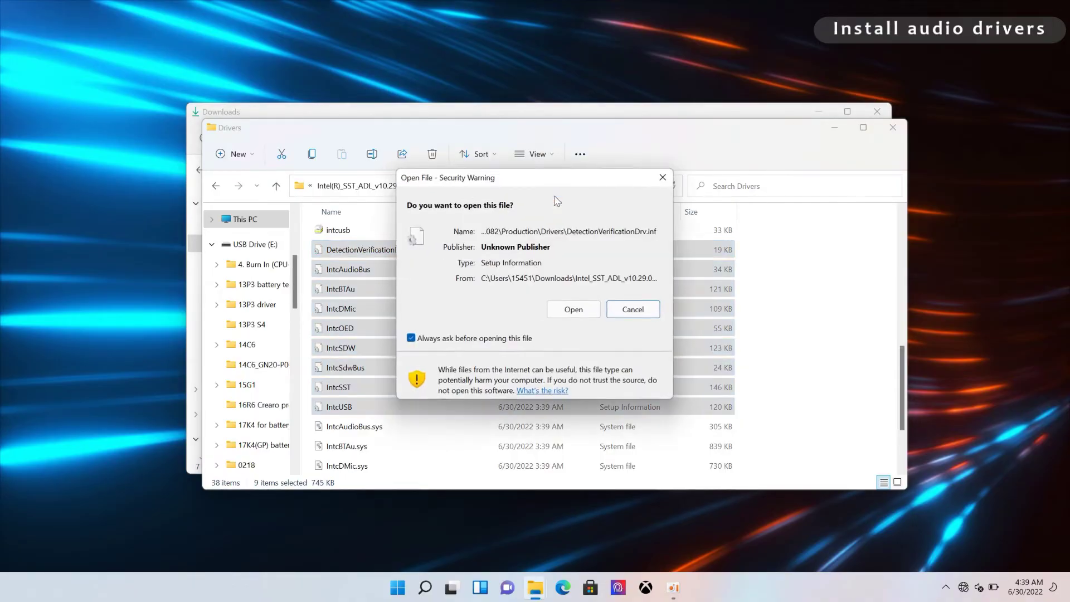
pyautogui.click(561, 308)
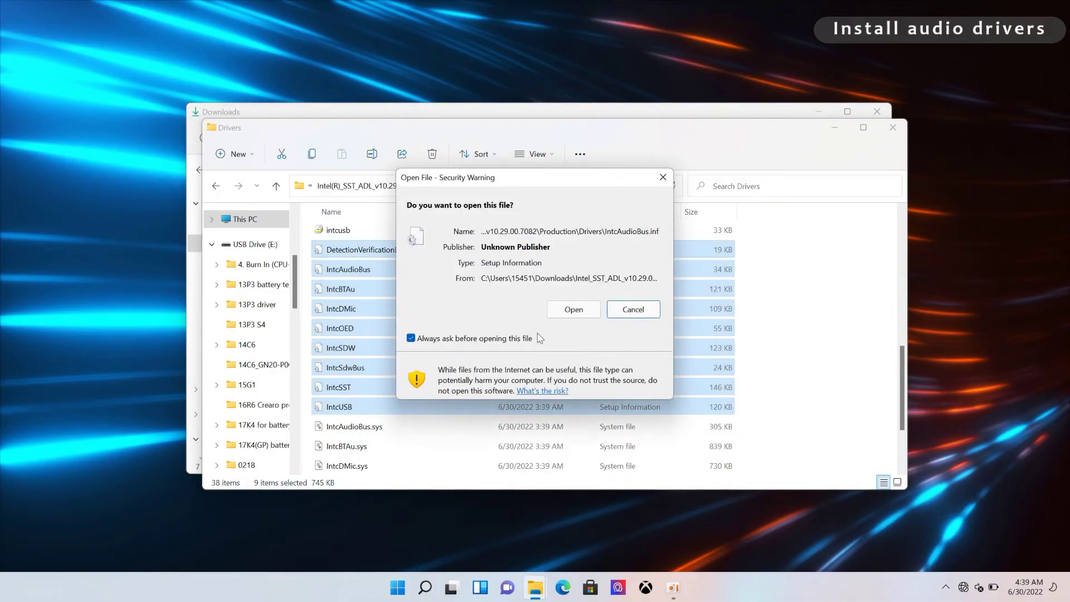
pyautogui.click(573, 310)
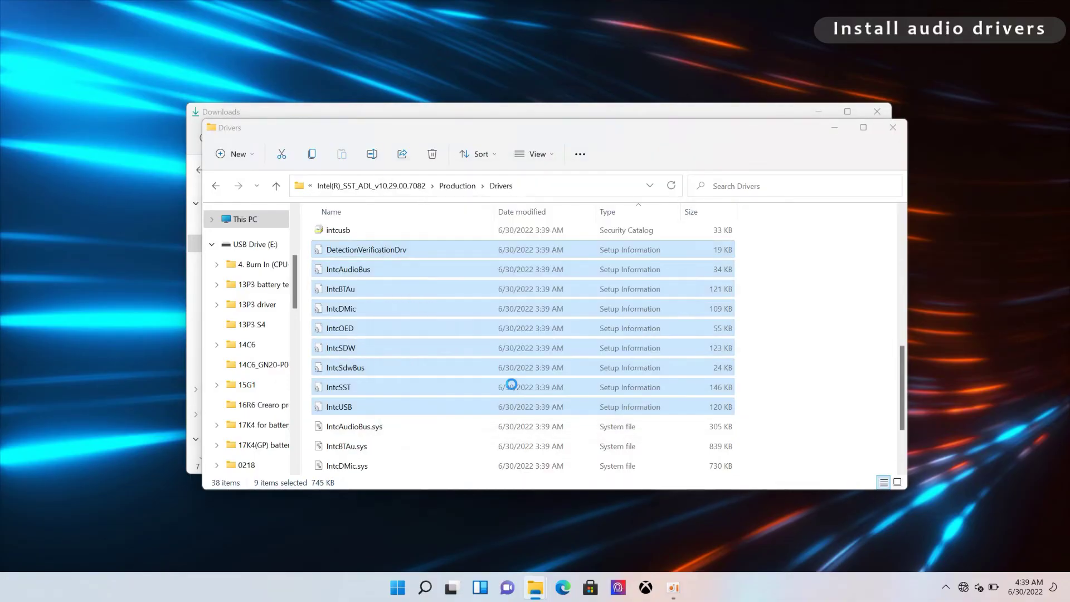
pyautogui.click(573, 311)
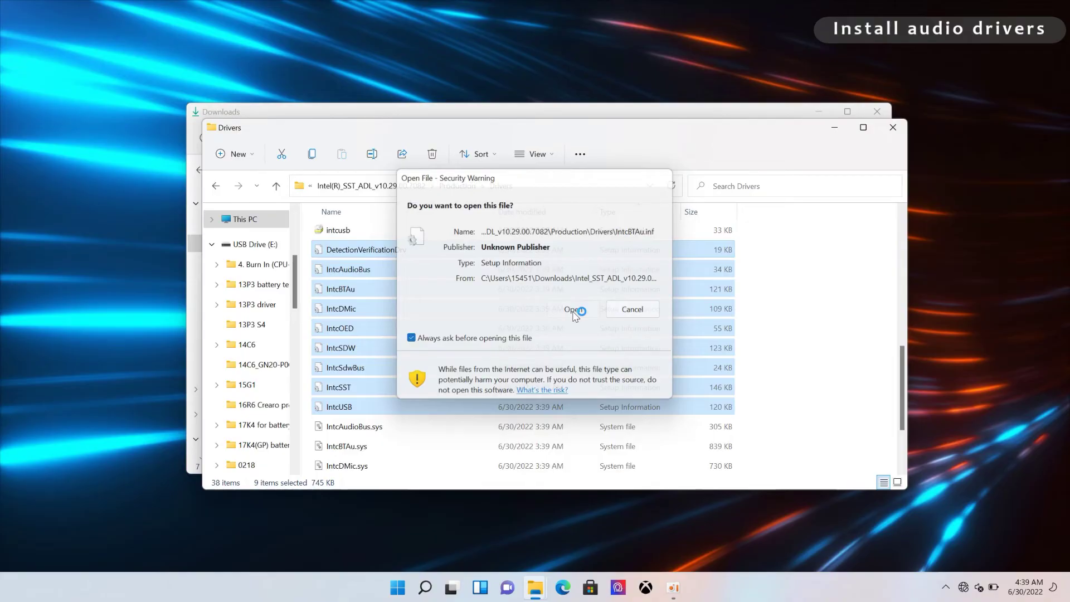
pyautogui.click(573, 310)
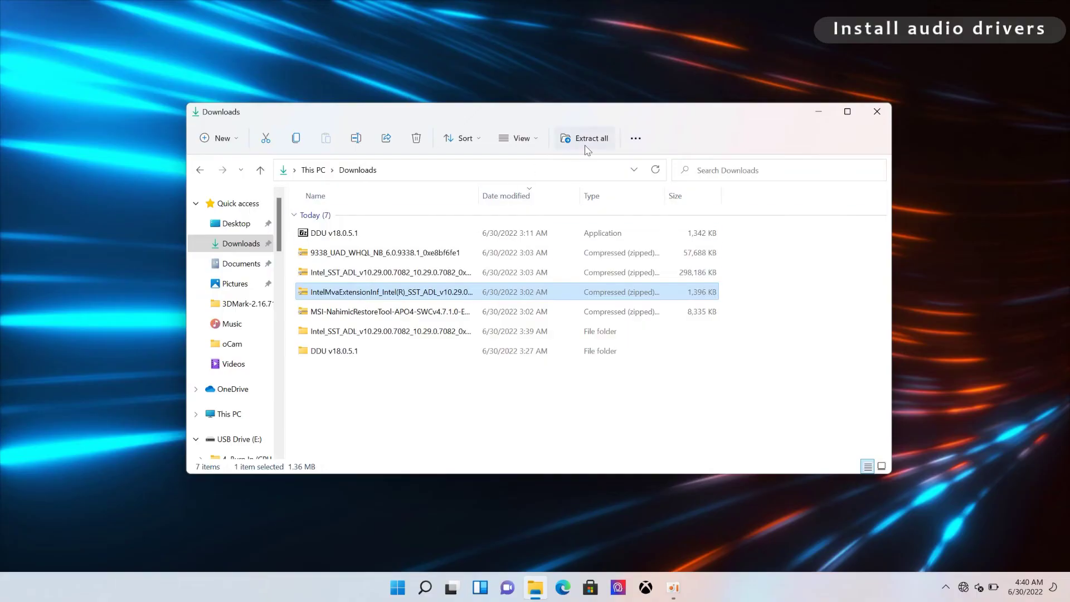
# Extract the IntelMvaExtensionInf archive in Downloads to its default destination and go to the extracted package's Production folder
pyautogui.click(585, 145)
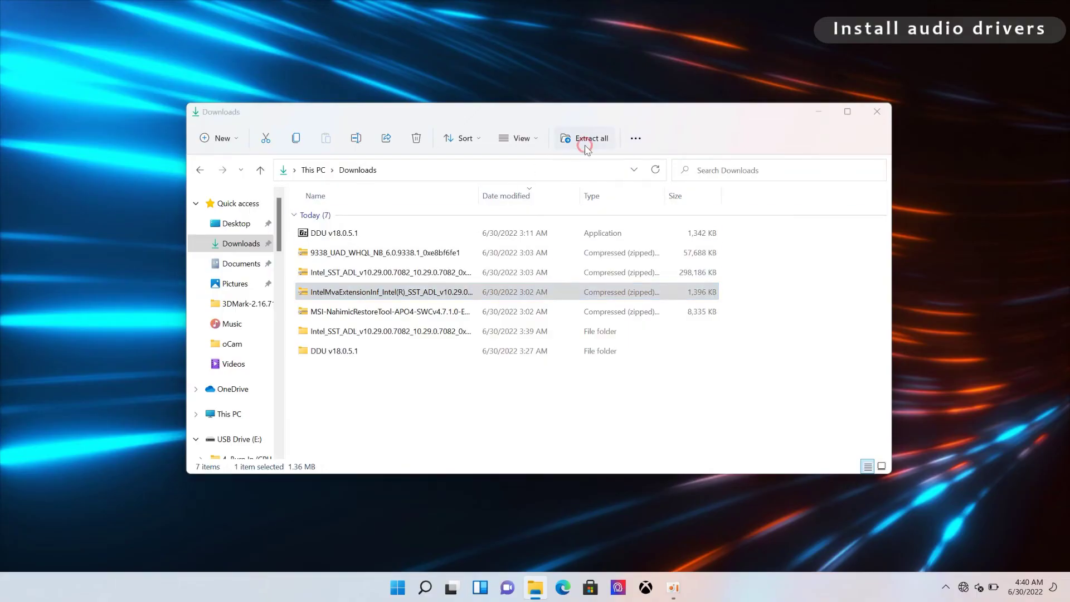
pyautogui.click(626, 423)
pyautogui.doubleClick(438, 249)
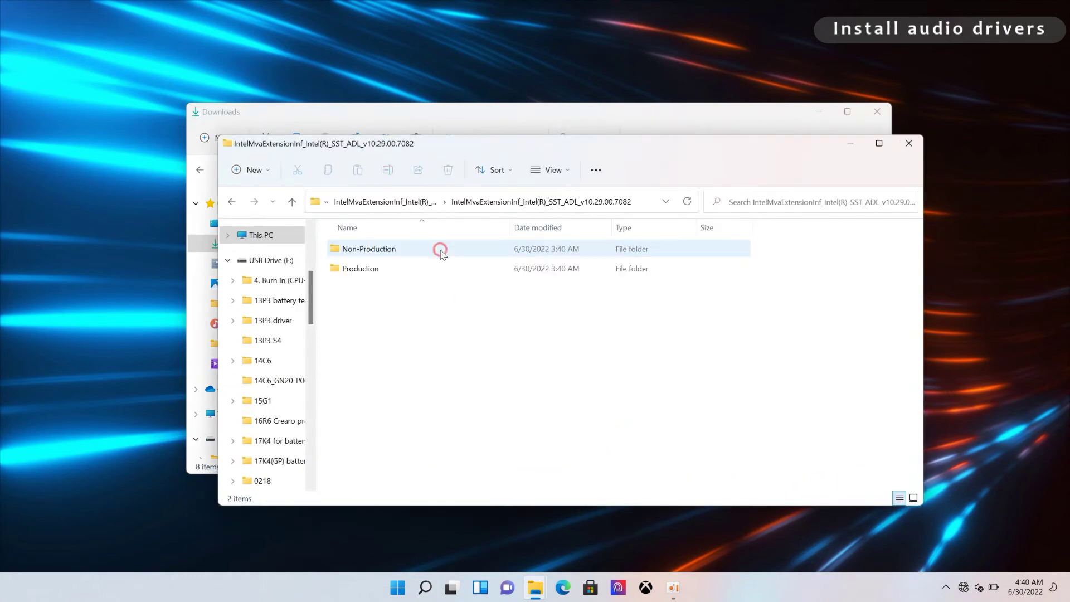
pyautogui.doubleClick(440, 268)
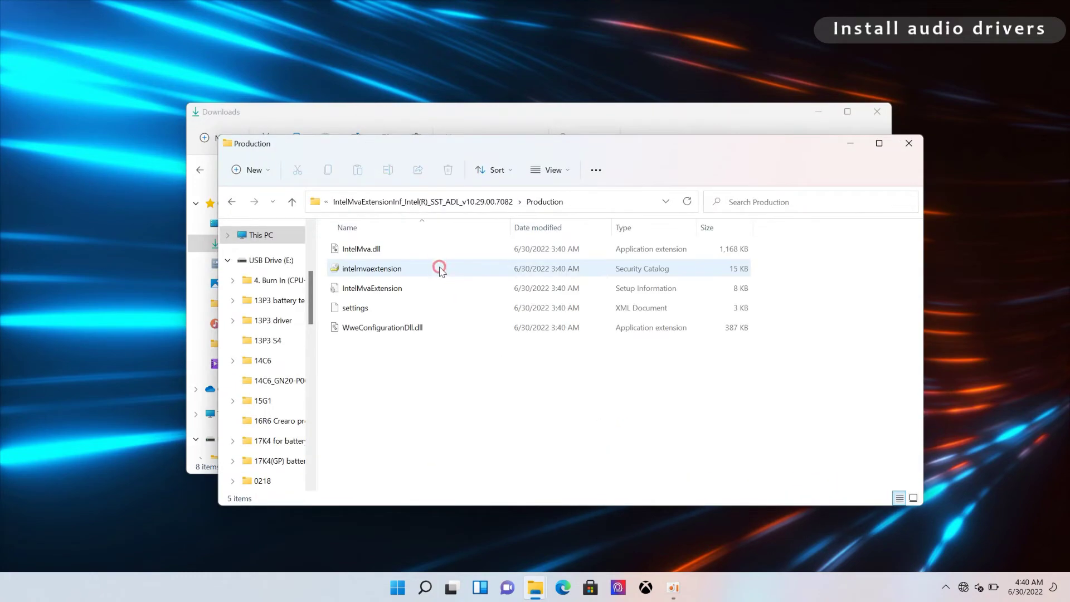
# Install the IntelMvaExtension Setup Information file and allow it to open
pyautogui.click(437, 285)
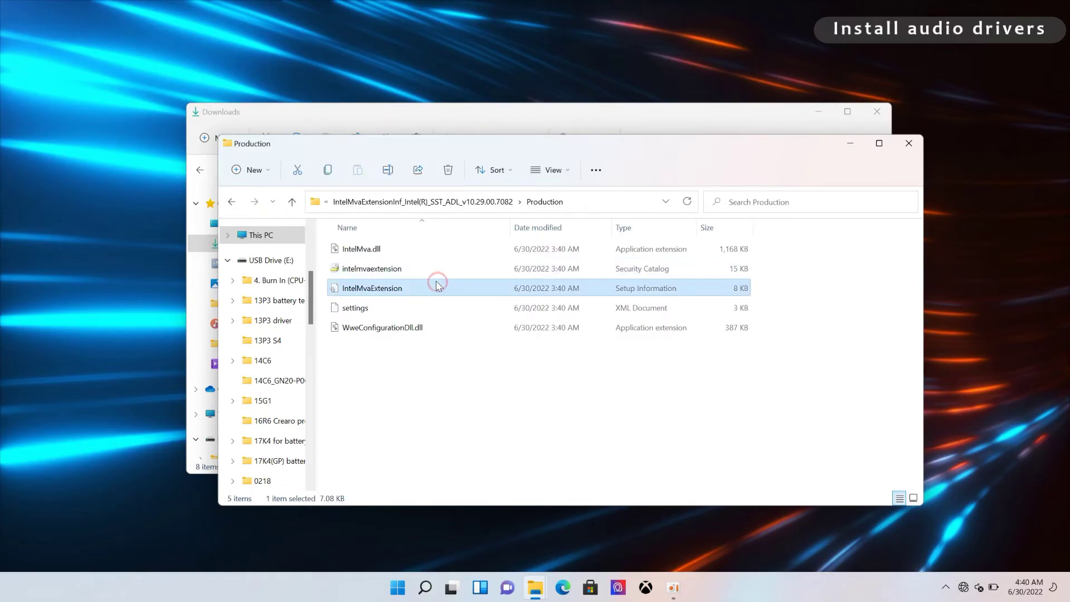
pyautogui.rightClick(435, 287)
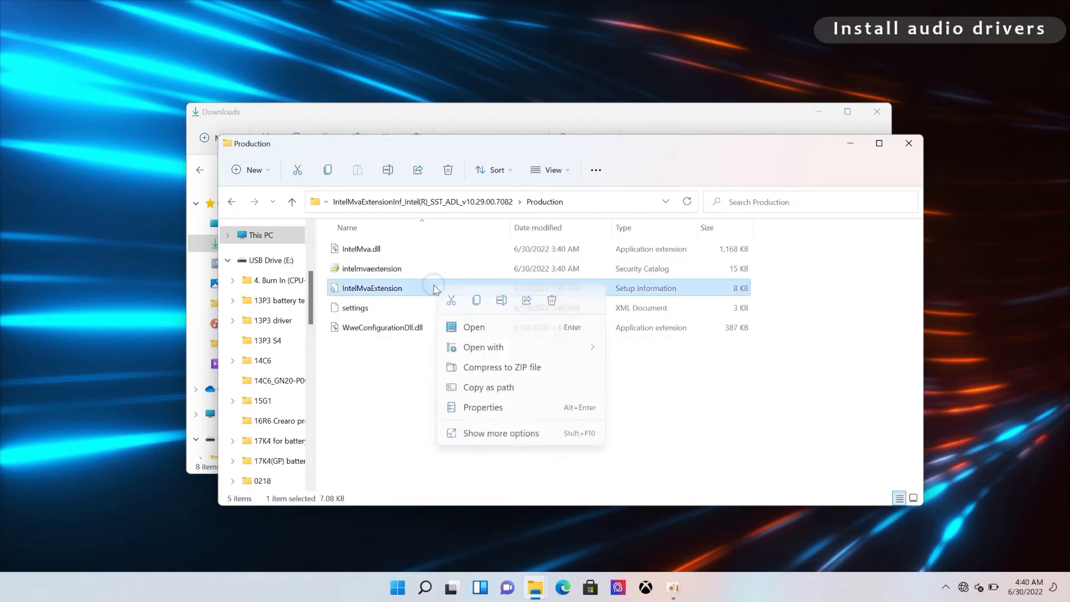
pyautogui.click(482, 433)
pyautogui.click(508, 220)
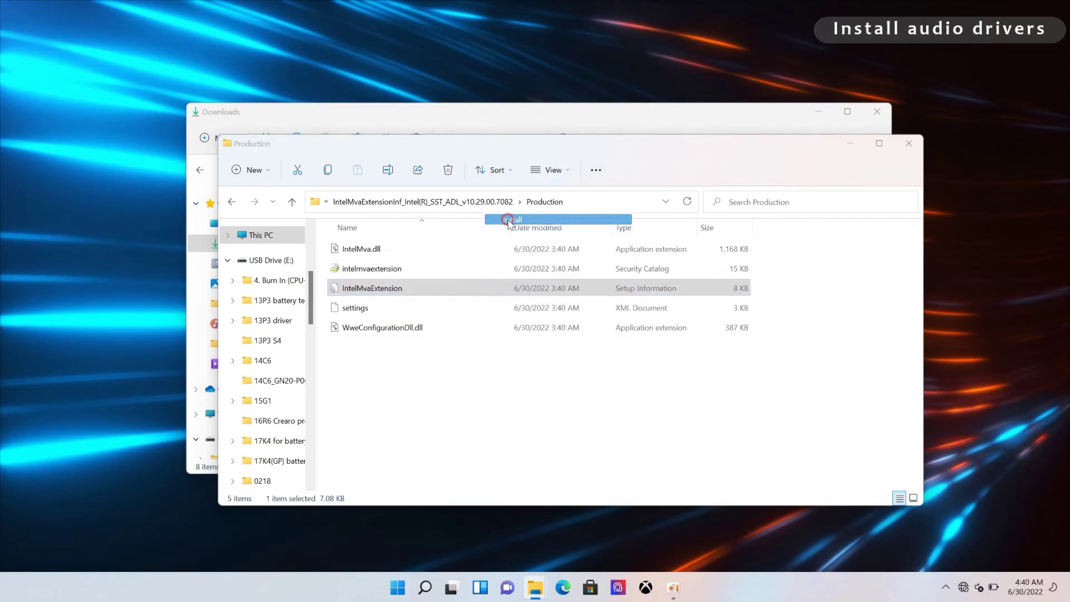
pyautogui.click(571, 310)
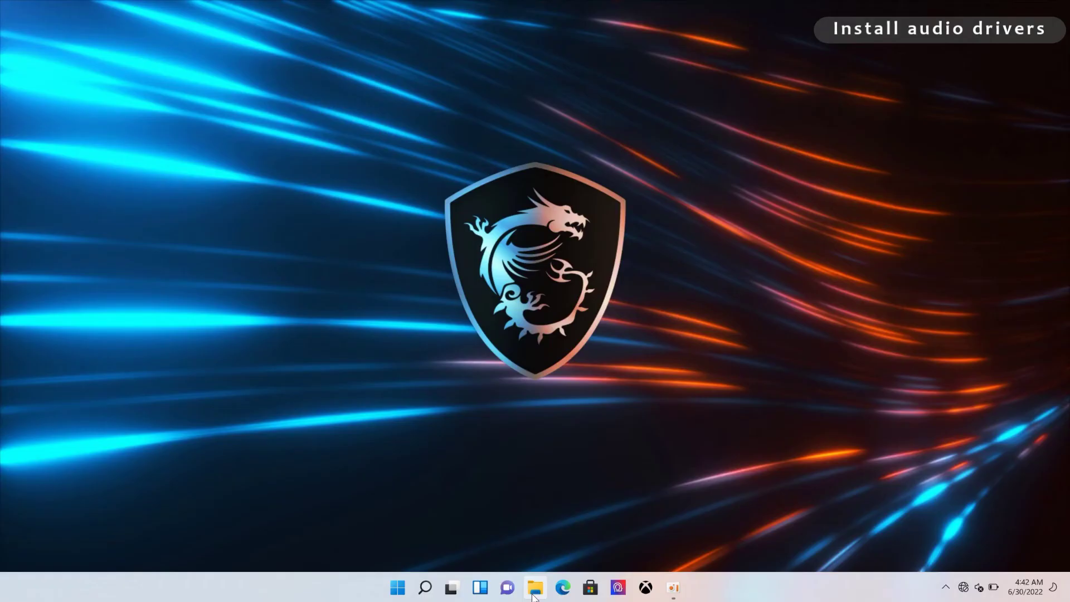
# Extract the 9338_UAD_WHQL_NB_6.0.9338.1_0xe8bf6fe1 archive in Downloads to its default destination folder
pyautogui.click(533, 594)
pyautogui.click(233, 244)
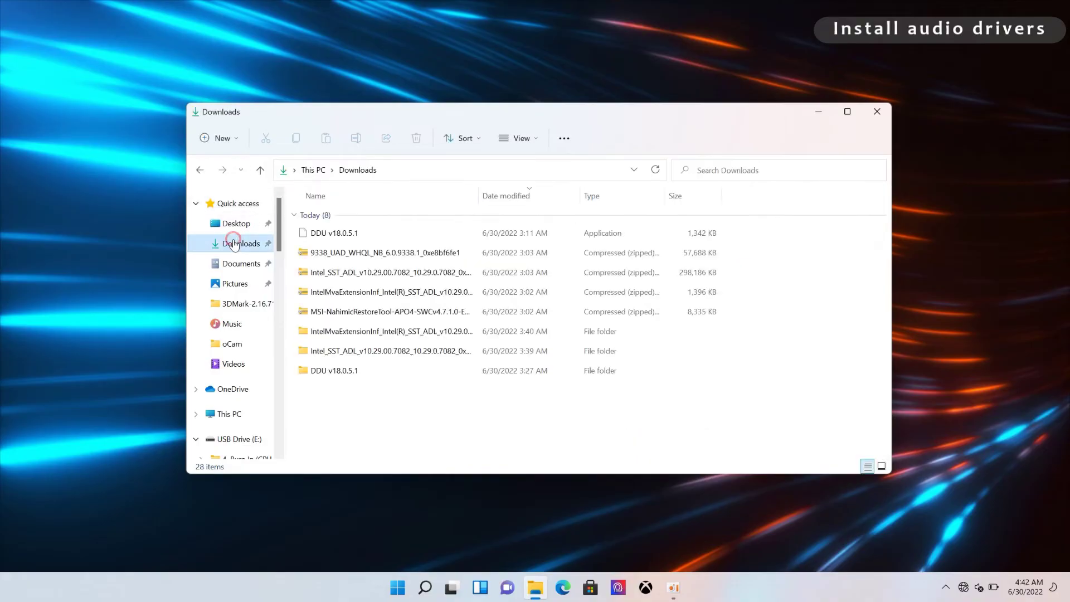
pyautogui.click(342, 252)
pyautogui.click(579, 137)
pyautogui.click(633, 423)
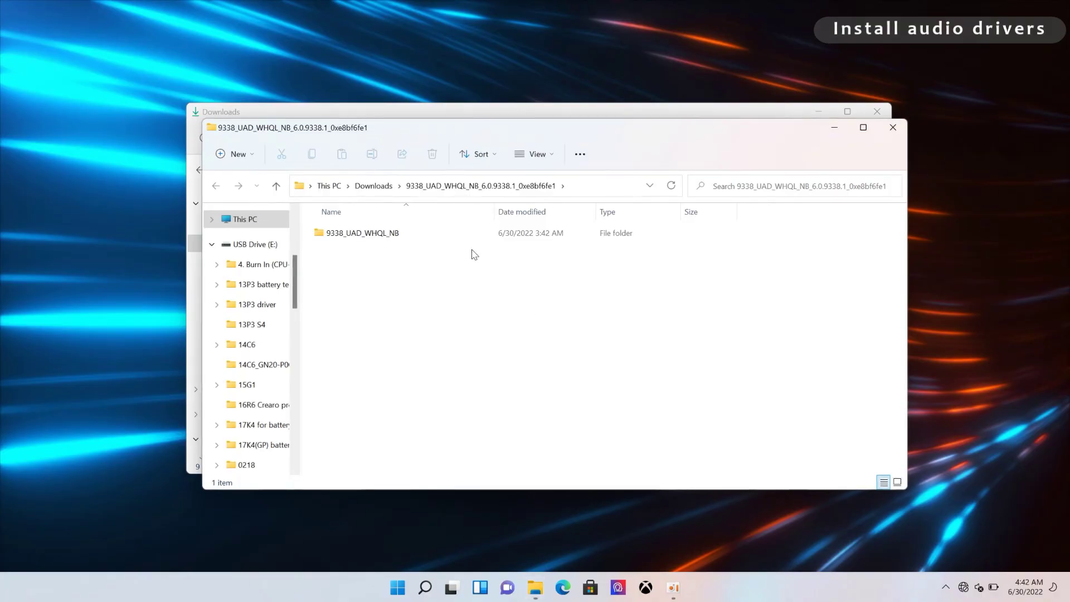
# Run the Setup application from the extracted 9338_UAD_WHQL_NB folder and proceed with the Realtek Audio Driver installation
pyautogui.doubleClick(447, 234)
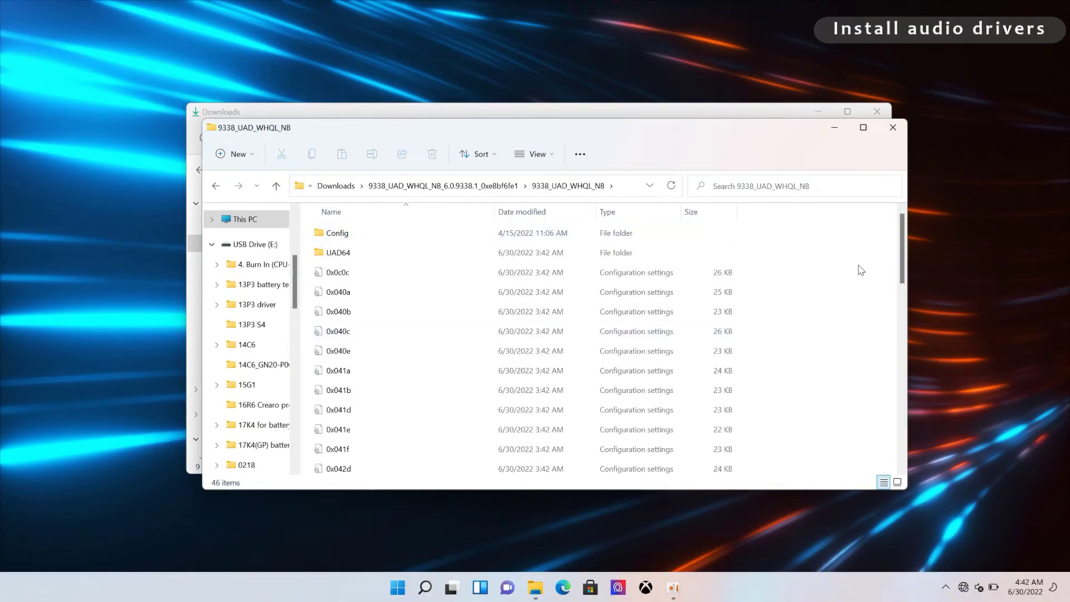
pyautogui.moveTo(902, 261); pyautogui.dragTo(914, 450)
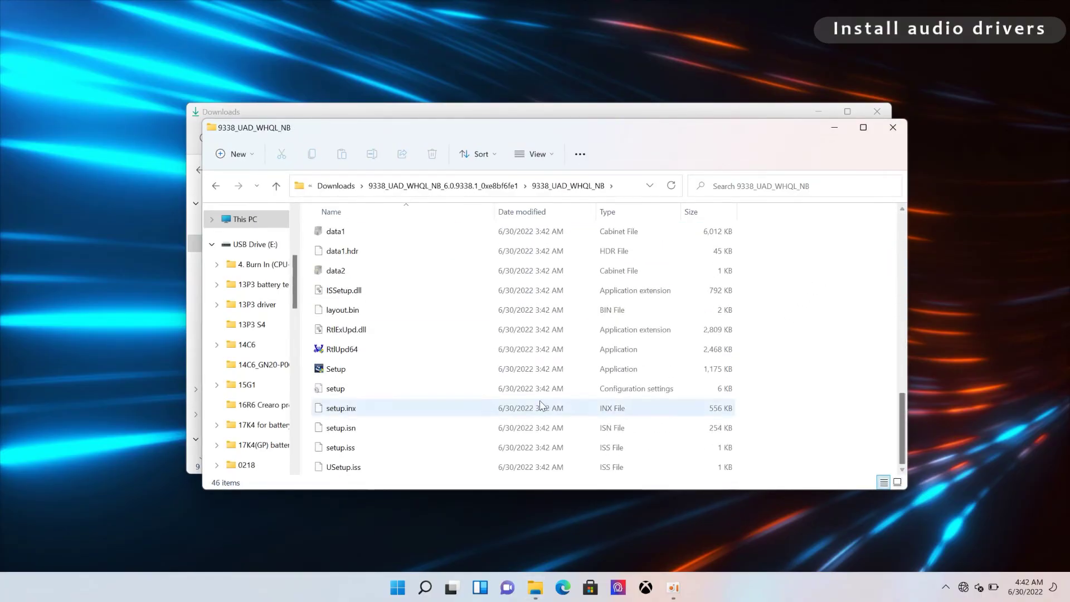
pyautogui.click(461, 369)
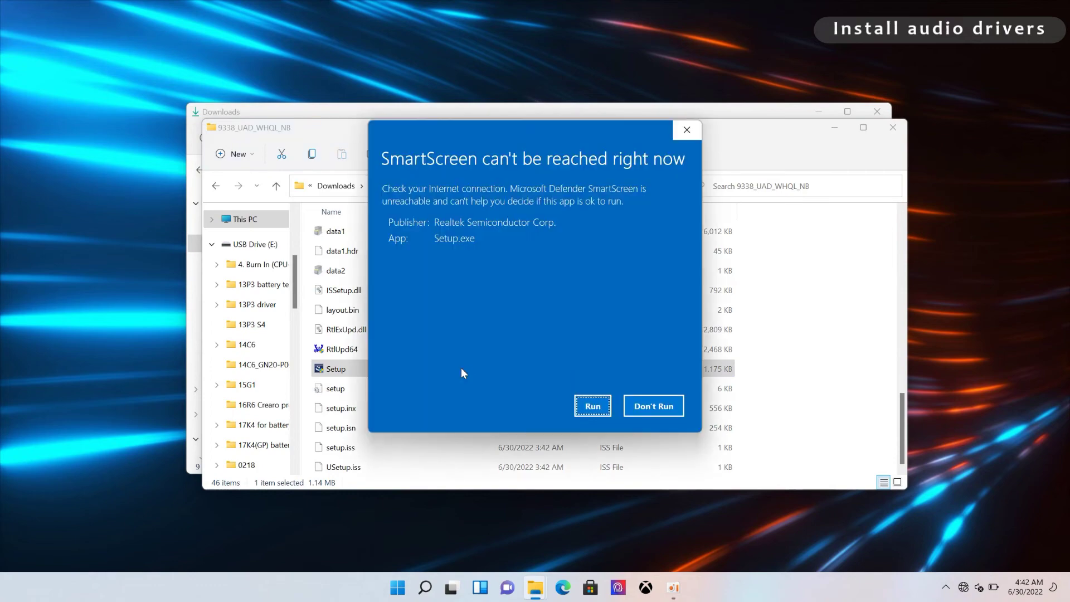
pyautogui.click(585, 406)
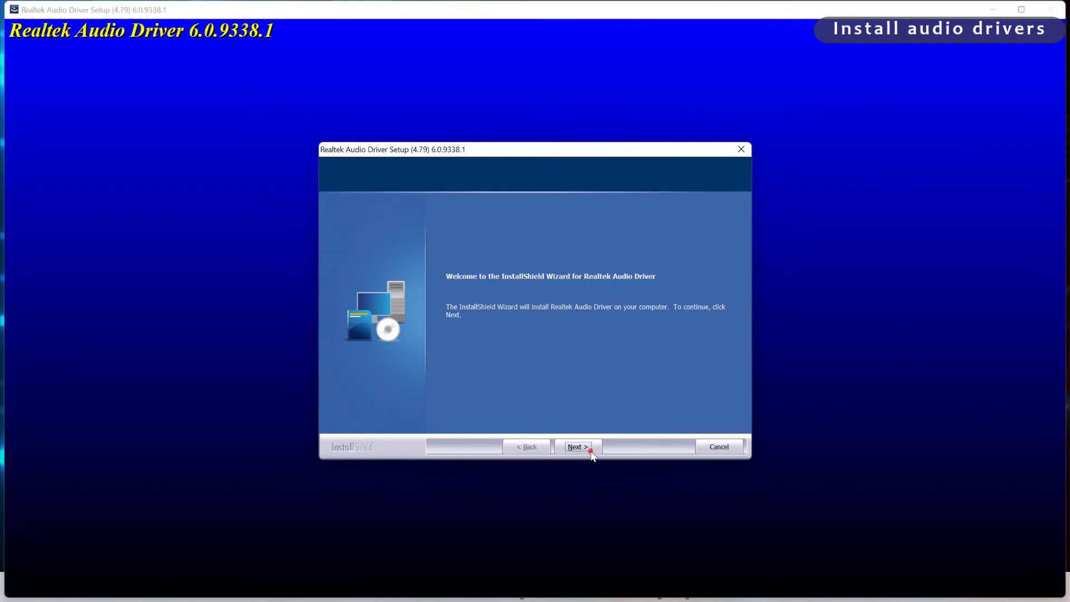
pyautogui.click(578, 447)
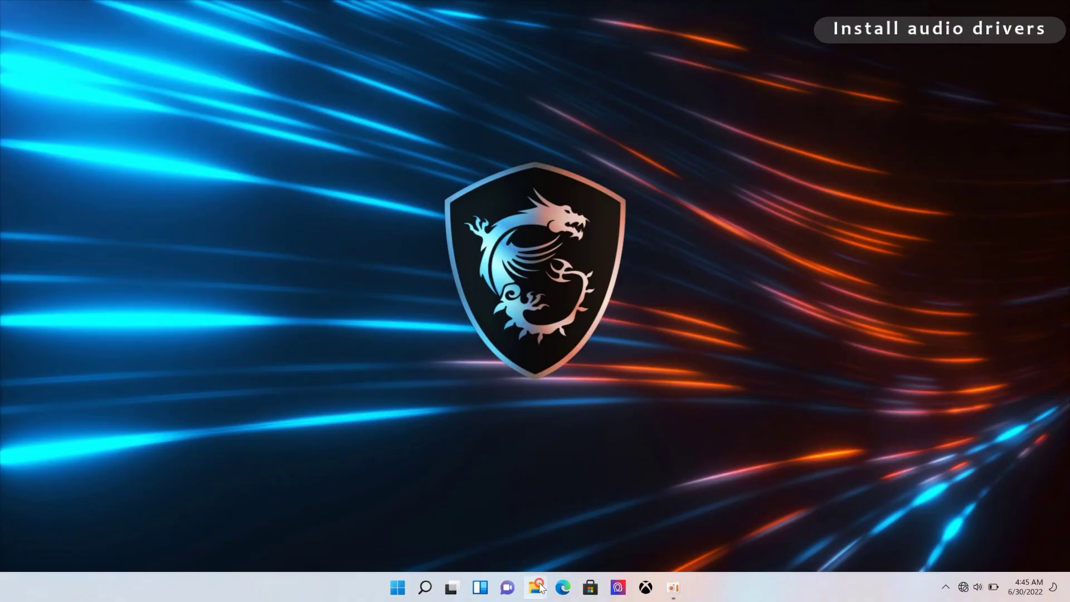
# Extract the MSI-NahimicRestoreTool-APO4-SWCv4.7.1.0 archive in Downloads to its default destination folder
pyautogui.click(538, 588)
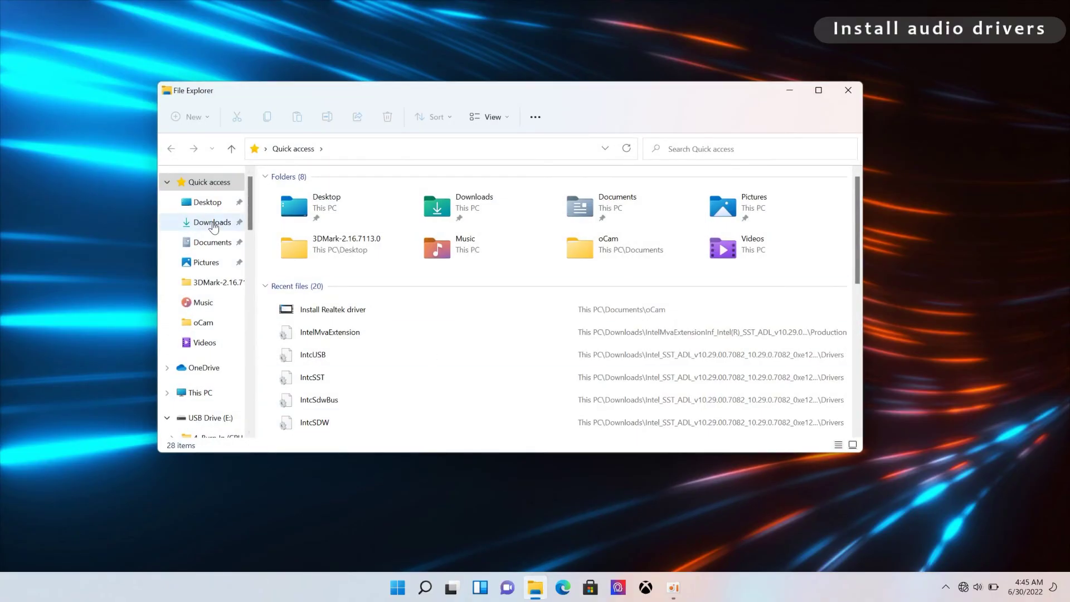
pyautogui.click(213, 223)
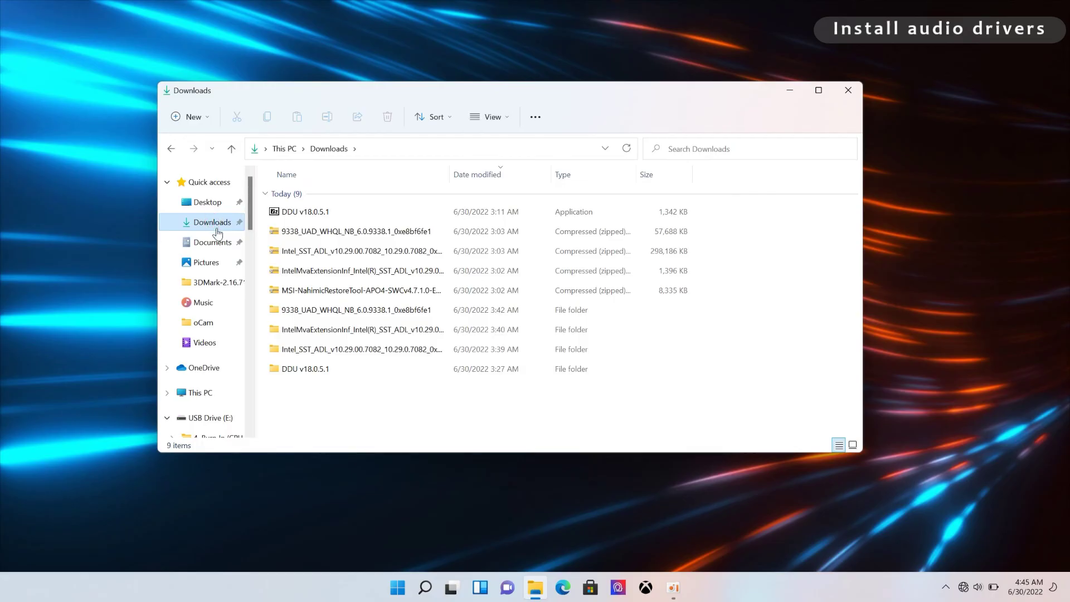
pyautogui.click(332, 292)
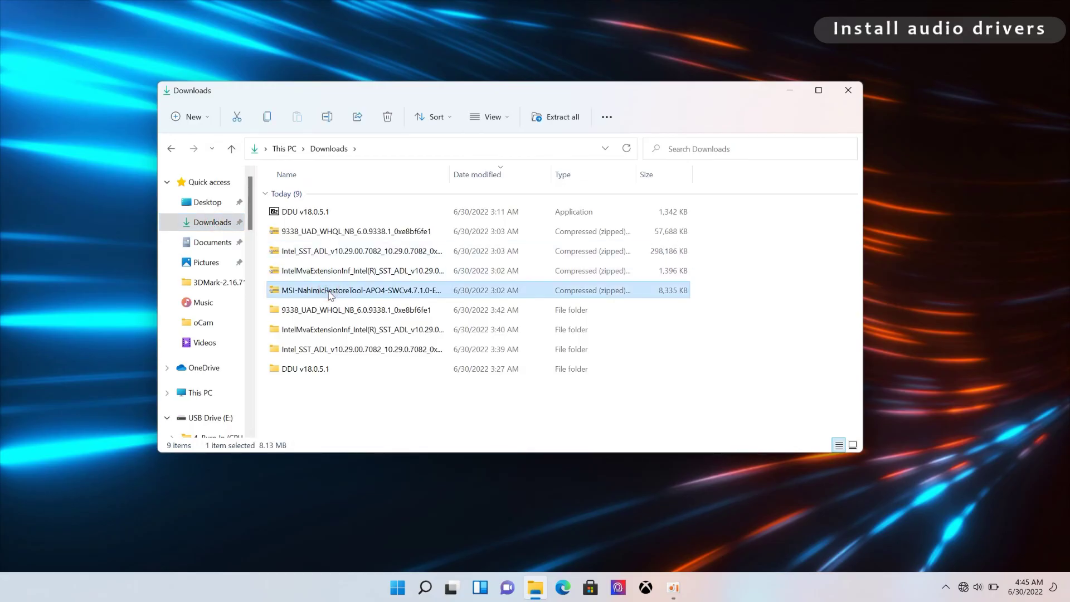
pyautogui.click(557, 117)
pyautogui.click(629, 423)
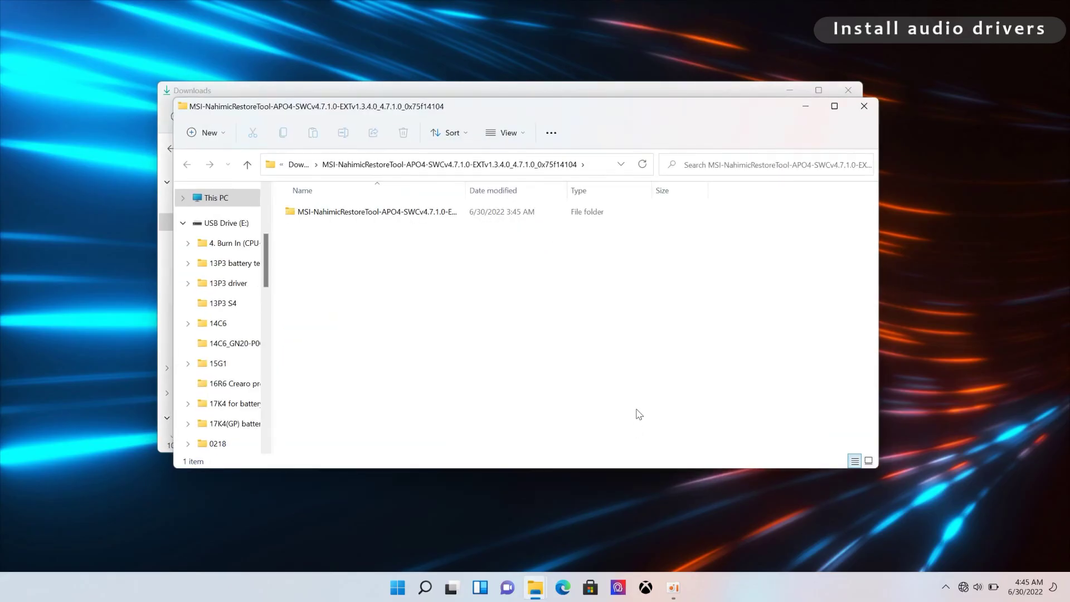
# Run the MSI-NahimicRestoreTool application from the extracted folder as administrator and bring up its permission prompt
pyautogui.doubleClick(443, 212)
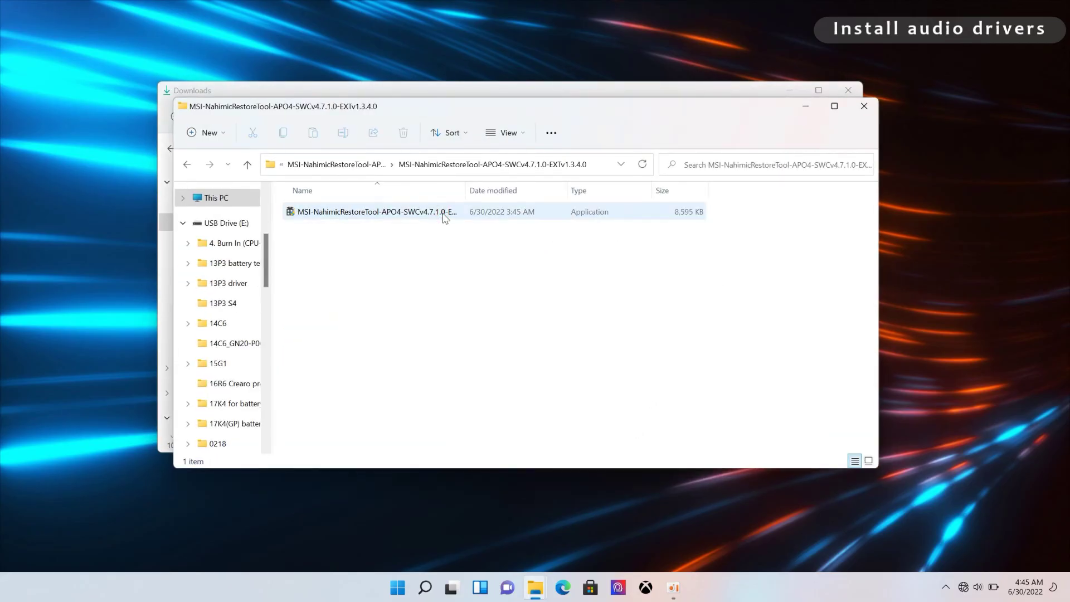
pyautogui.rightClick(444, 217)
pyautogui.click(486, 276)
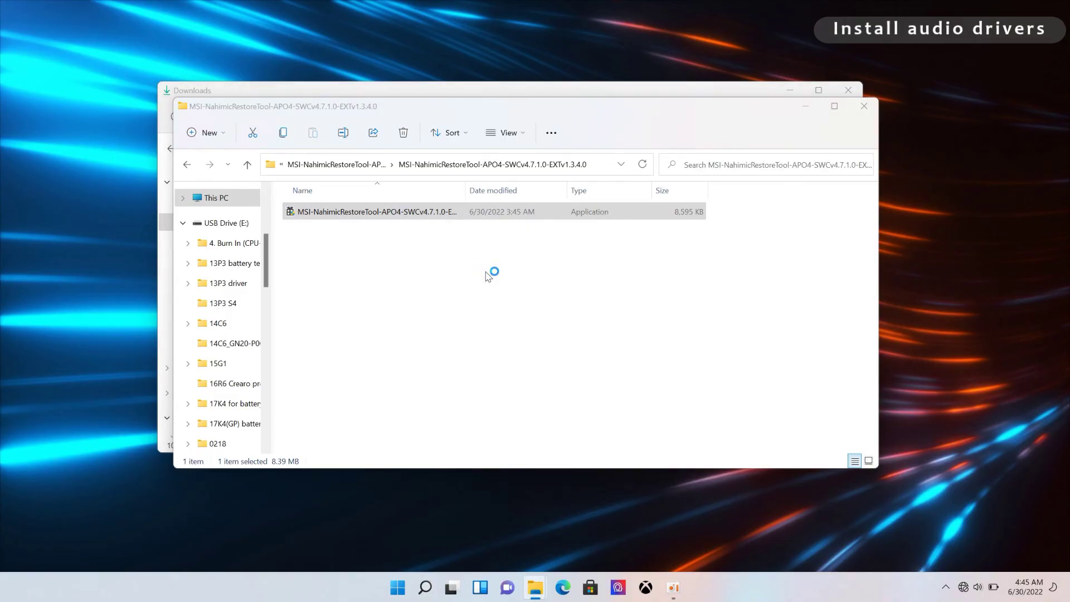
pyautogui.click(578, 409)
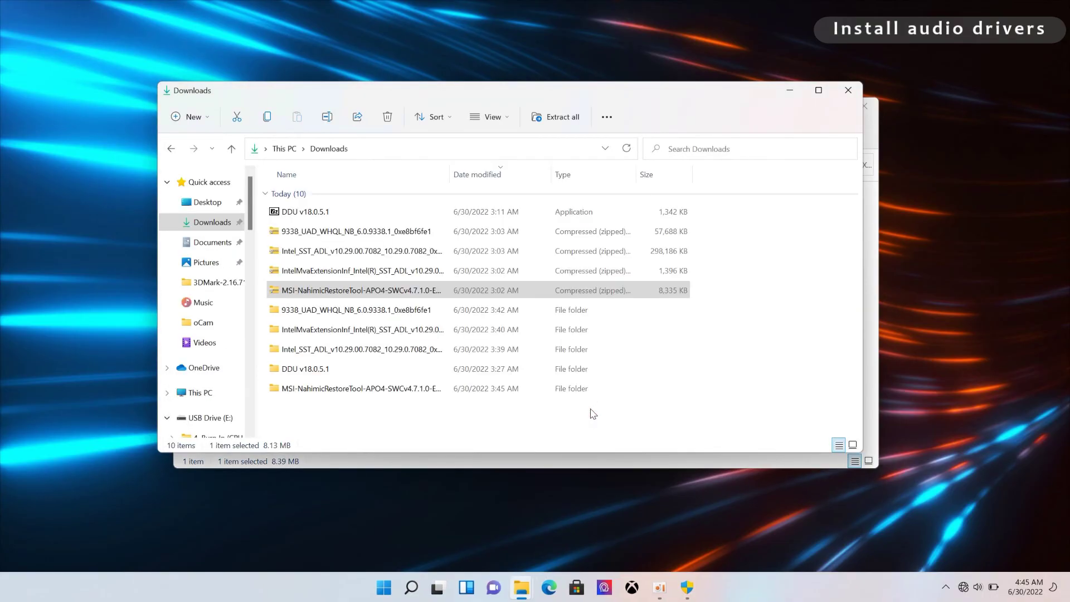
pyautogui.click(687, 588)
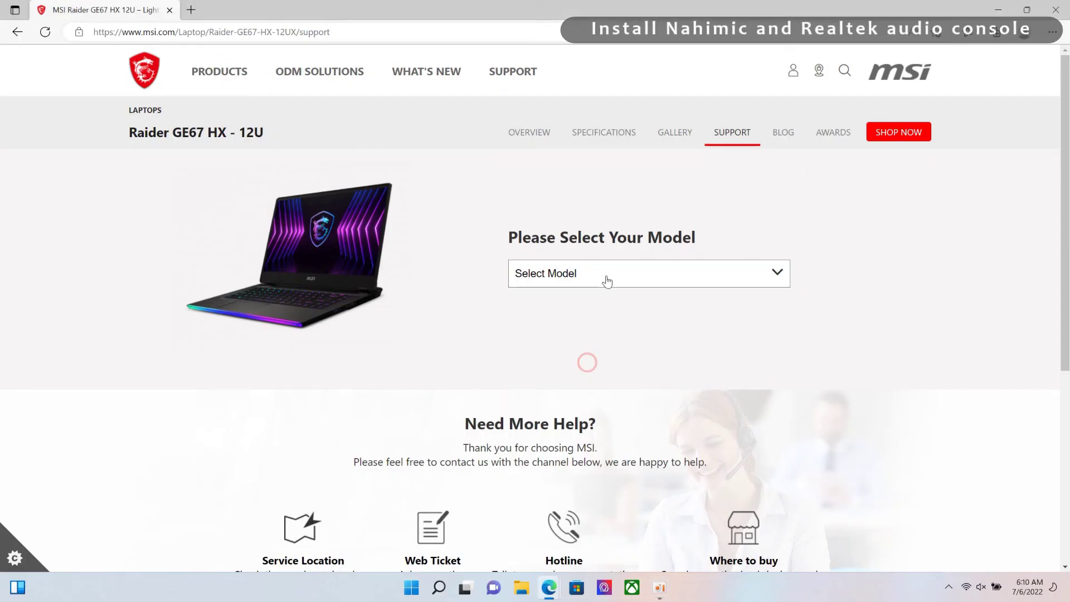
# On the MSI support page, choose the Raider GE67HX 12UHS model and find the Realtek Audio Control and Nahimic 3 utility downloads
pyautogui.click(604, 279)
pyautogui.click(603, 335)
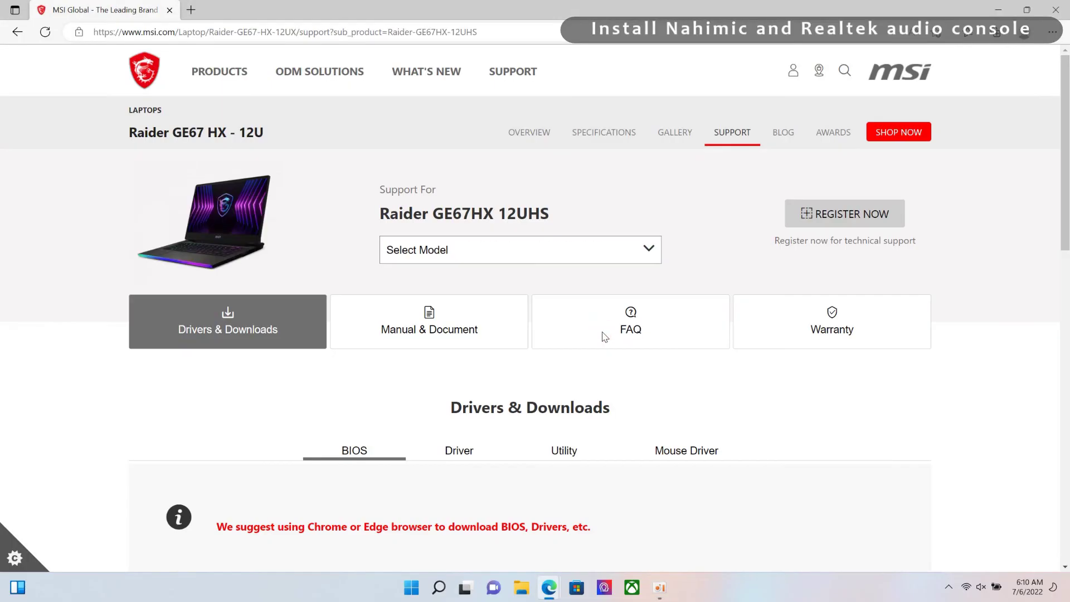
pyautogui.click(564, 445)
pyautogui.scroll(-5, 573, 444)
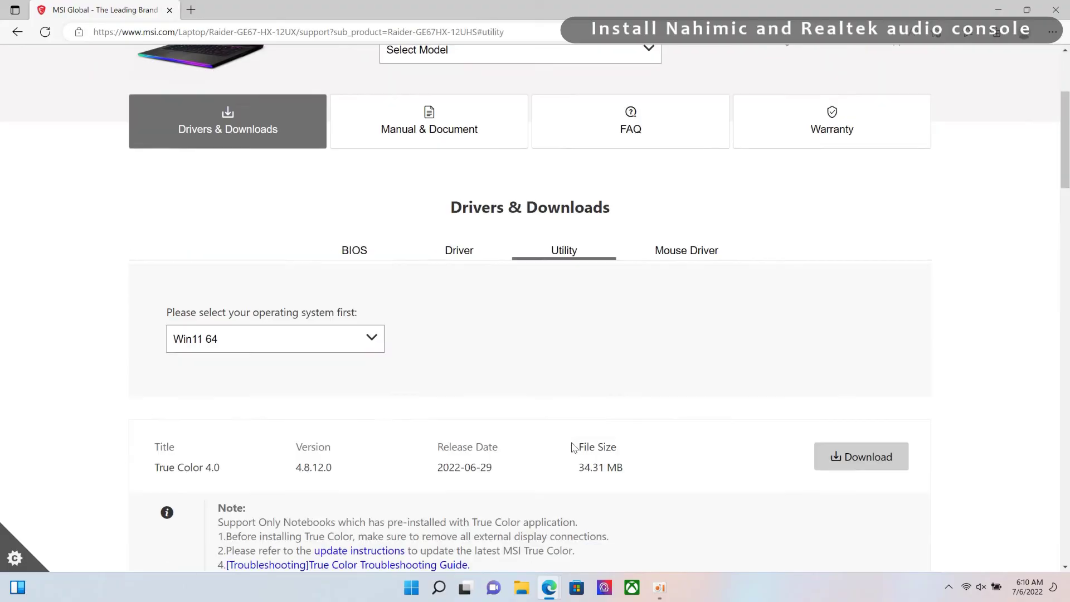
pyautogui.scroll(-10, 580, 435)
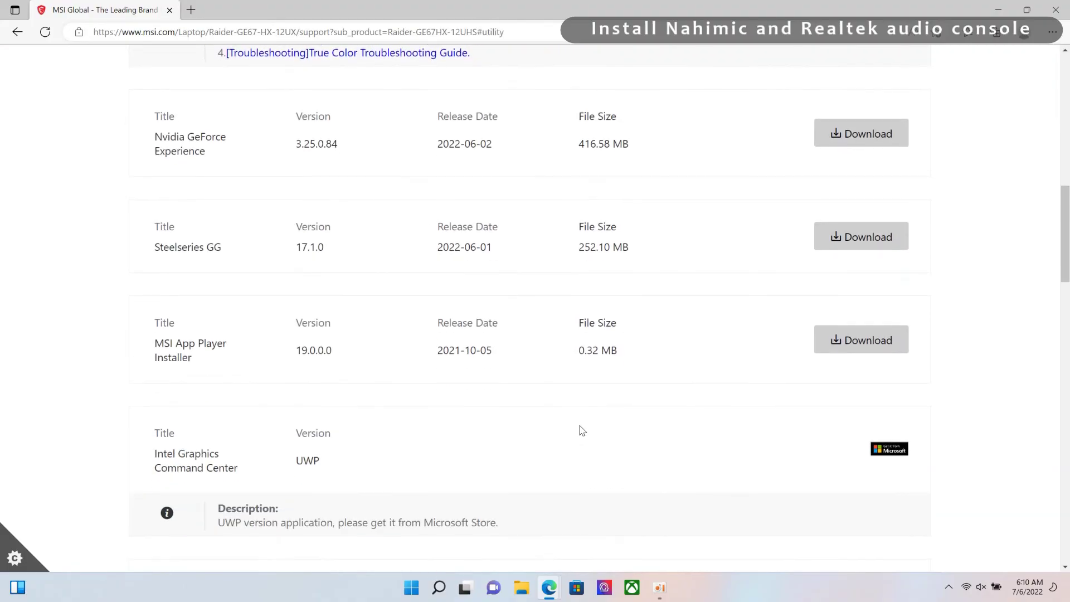
pyautogui.scroll(-2, 583, 434)
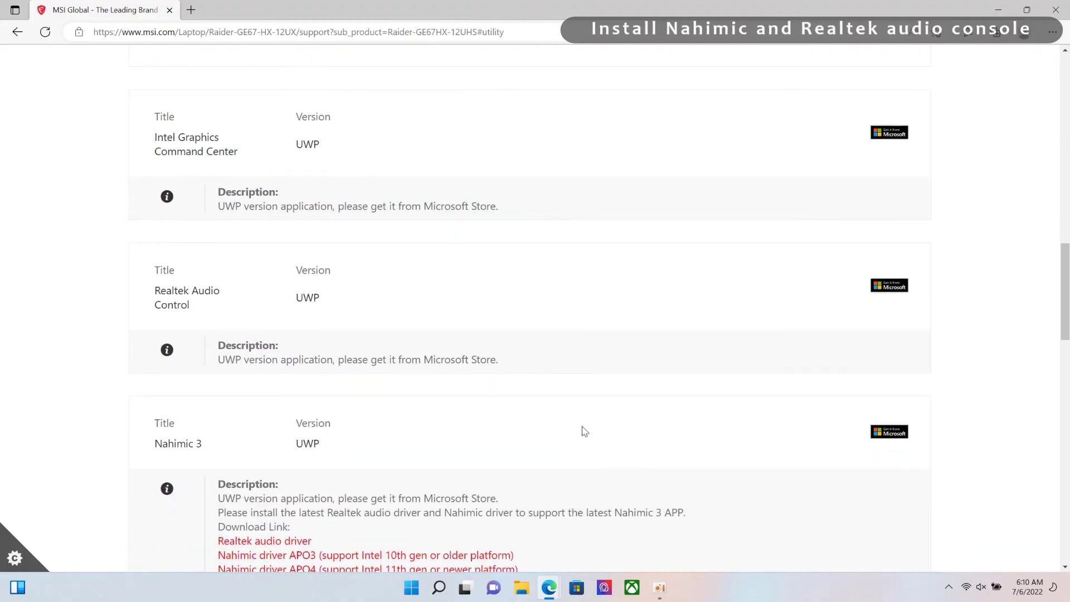
# Open the Microsoft Store links for Realtek Audio Control and Nahimic 3 in new browser tabs
pyautogui.rightClick(889, 287)
pyautogui.click(750, 195)
pyautogui.rightClick(879, 426)
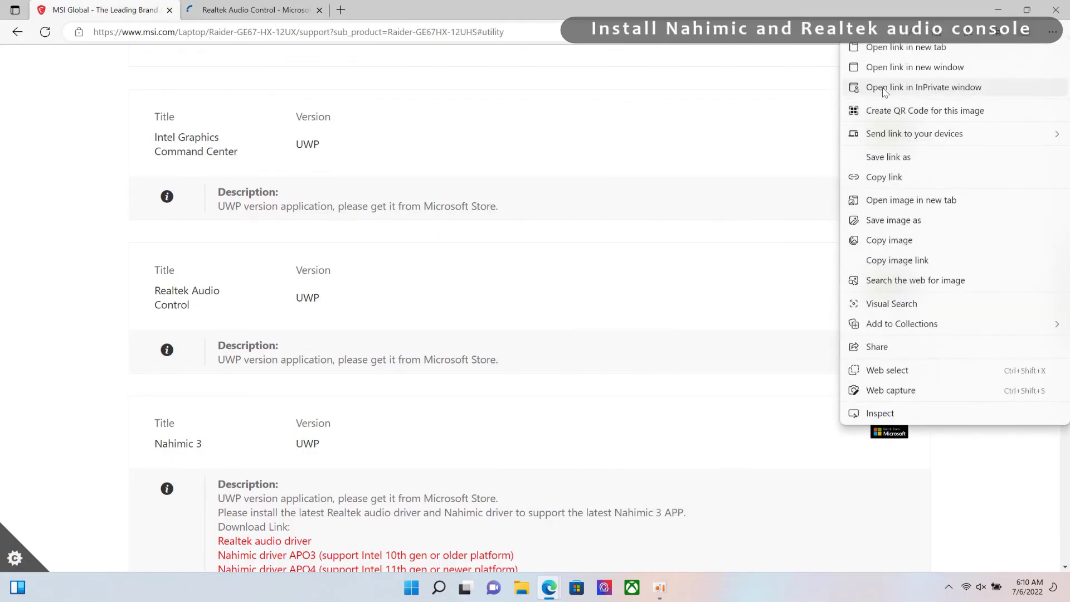
pyautogui.click(905, 48)
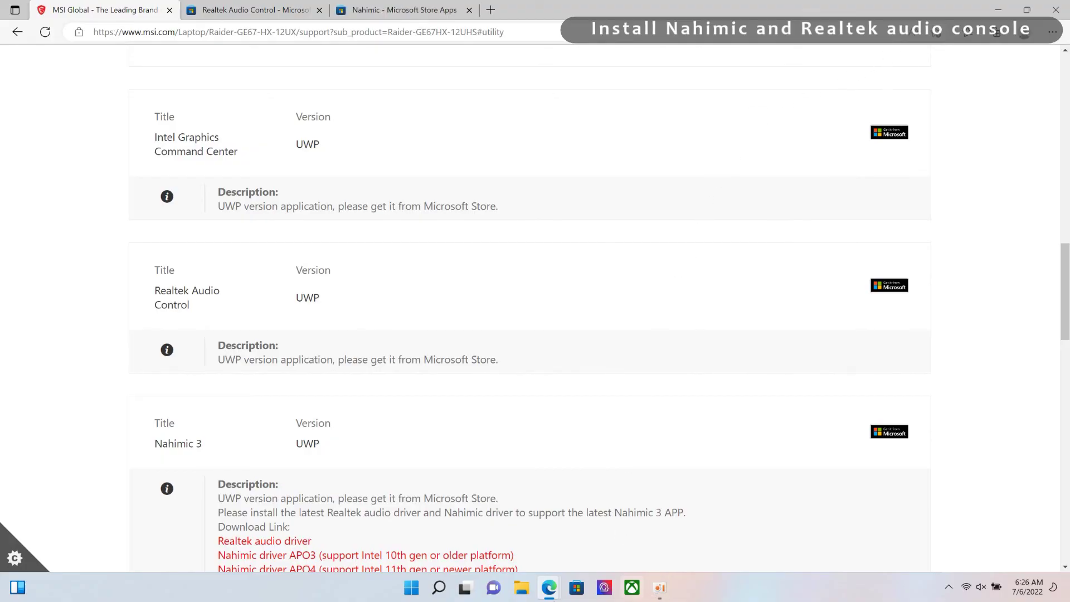
# Install Realtek Audio Control through its Microsoft Store page, open the app, and close its window
pyautogui.click(283, 10)
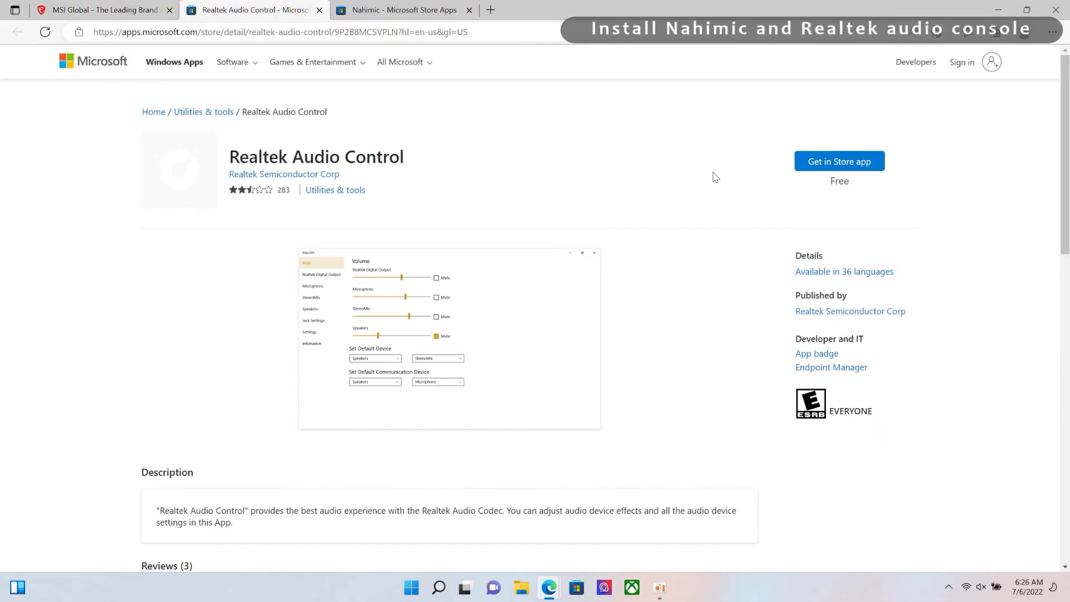
pyautogui.click(812, 162)
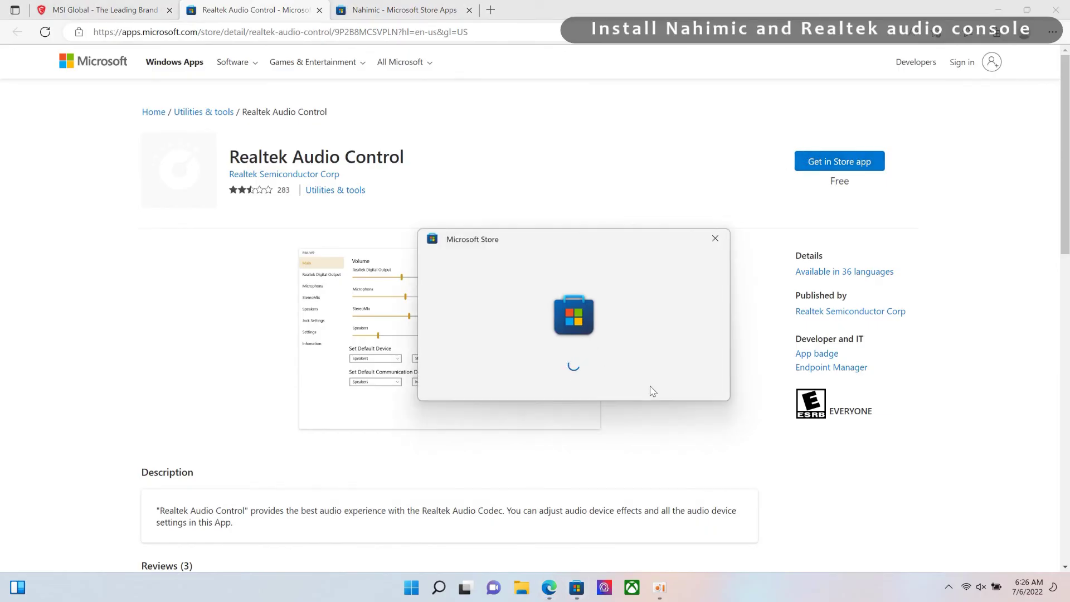
pyautogui.click(658, 385)
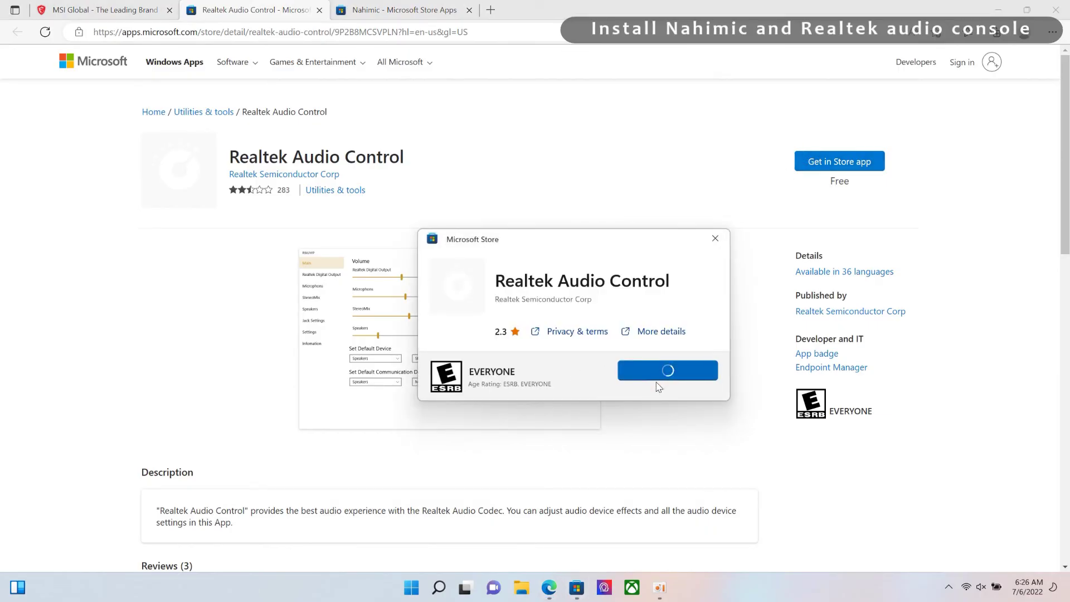
pyautogui.click(658, 386)
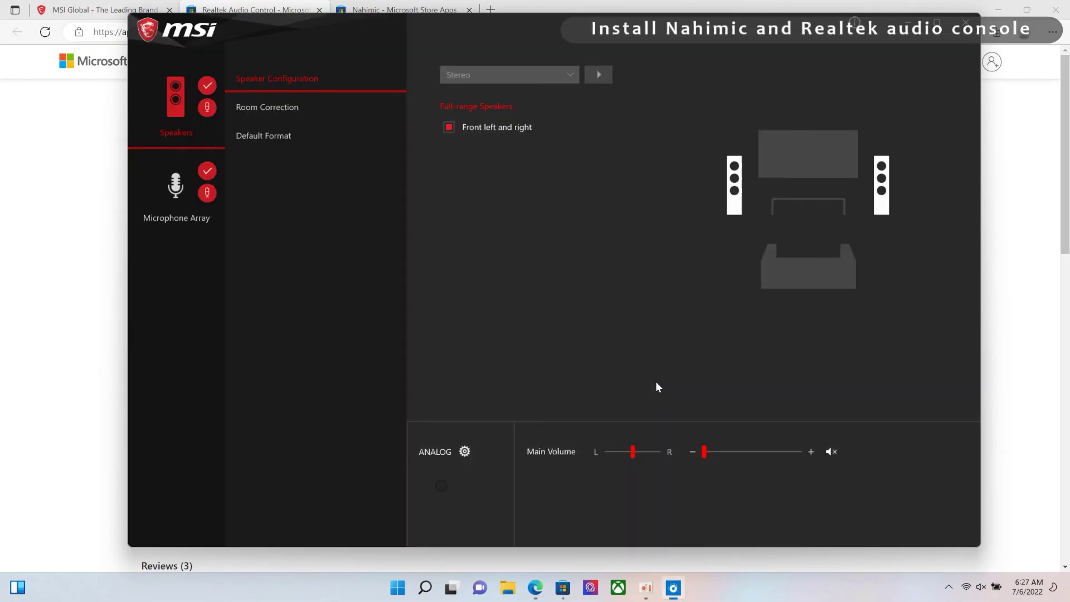
pyautogui.click(970, 23)
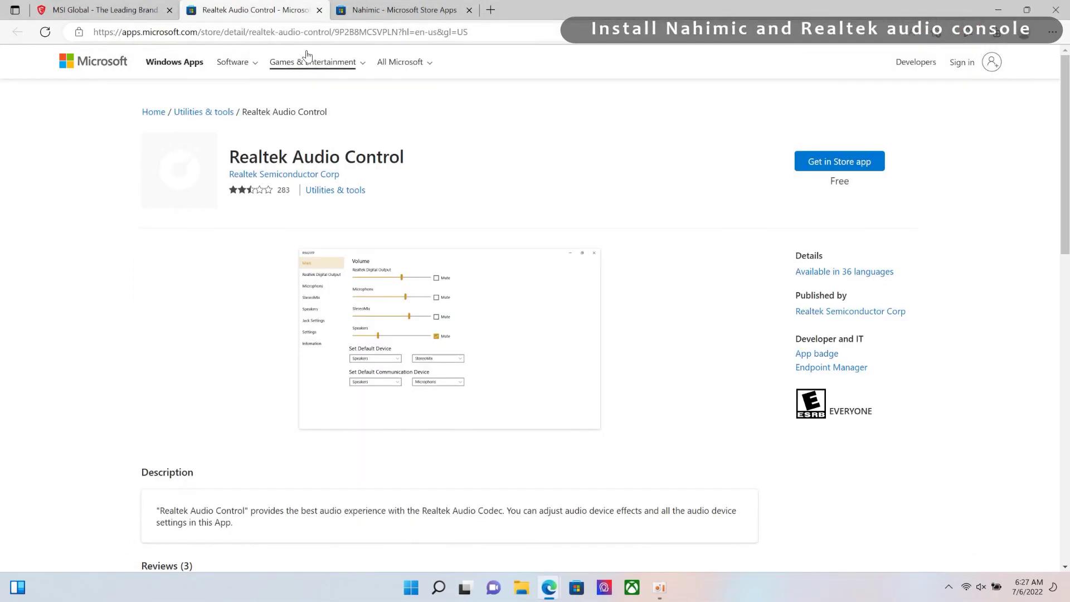
# Install Nahimic through its Microsoft Store page and open the app
pyautogui.click(355, 7)
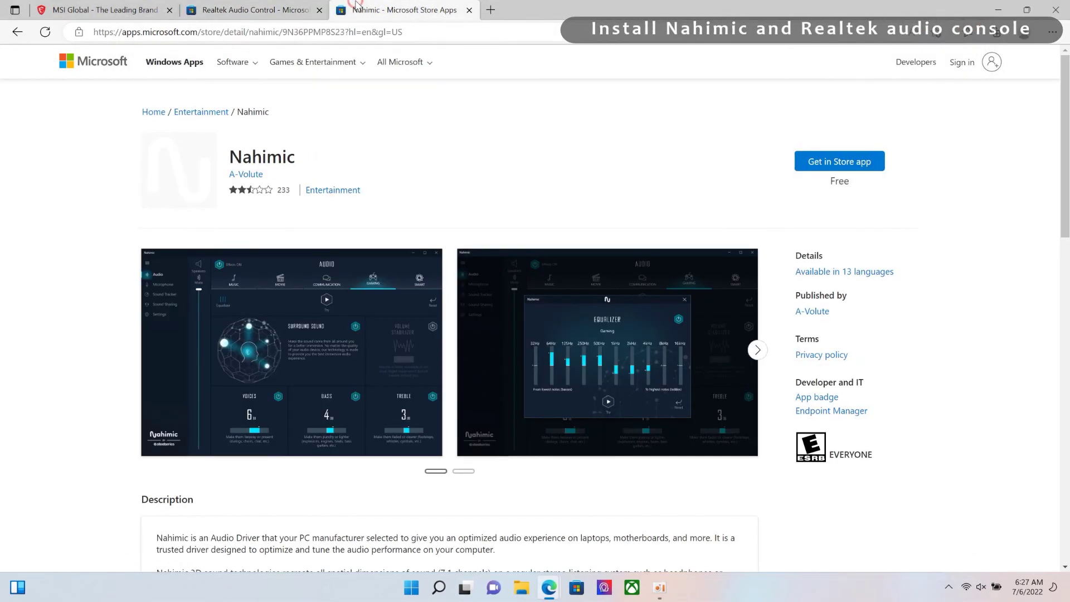
pyautogui.click(838, 165)
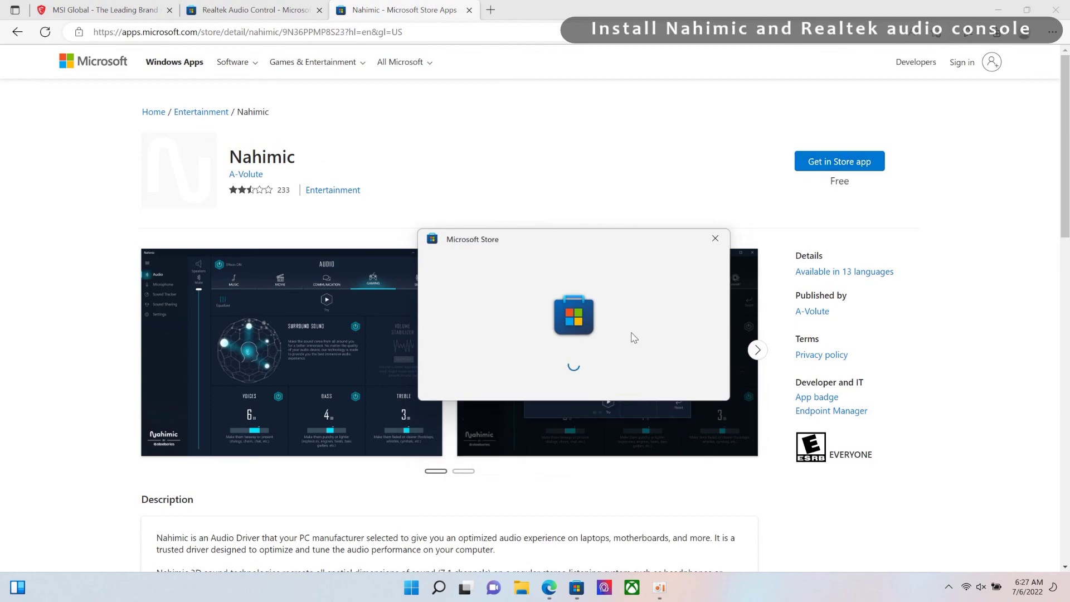
pyautogui.click(641, 372)
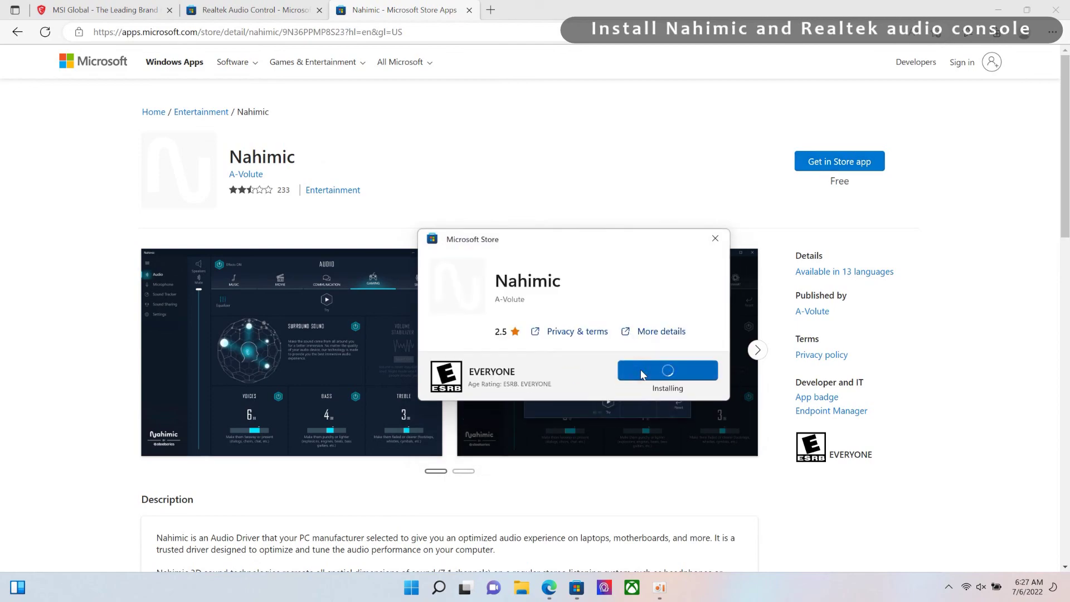
pyautogui.click(643, 375)
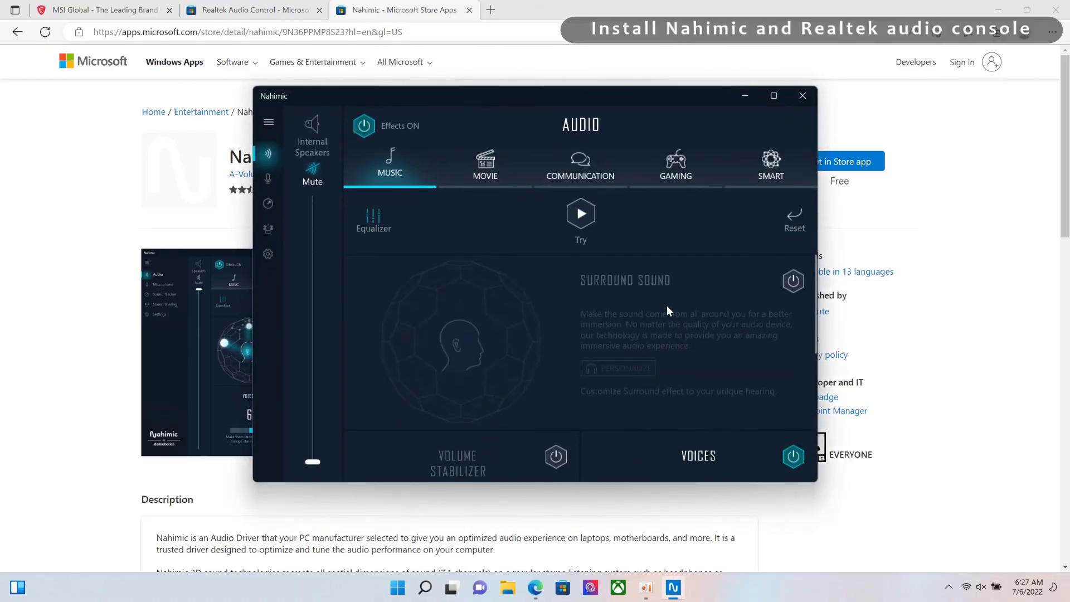